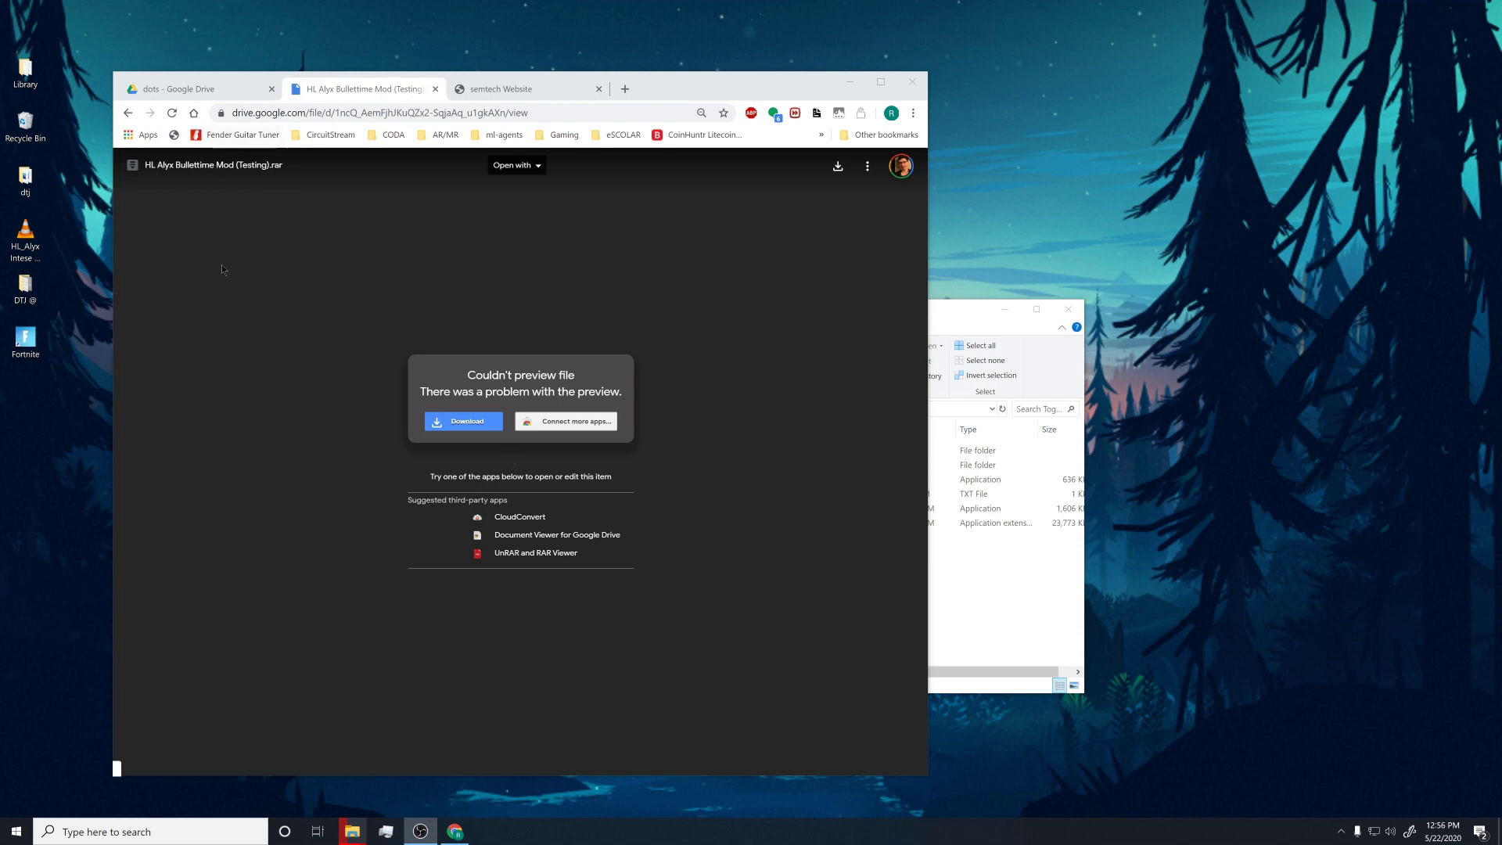
Step: Download HL Alyx Bullettime Mod (Testing).rar from Google Drive despite the virus-scan warning and open the downloaded archive in WinRAR
{"action": "left_click", "coordinate": [488, 421]}
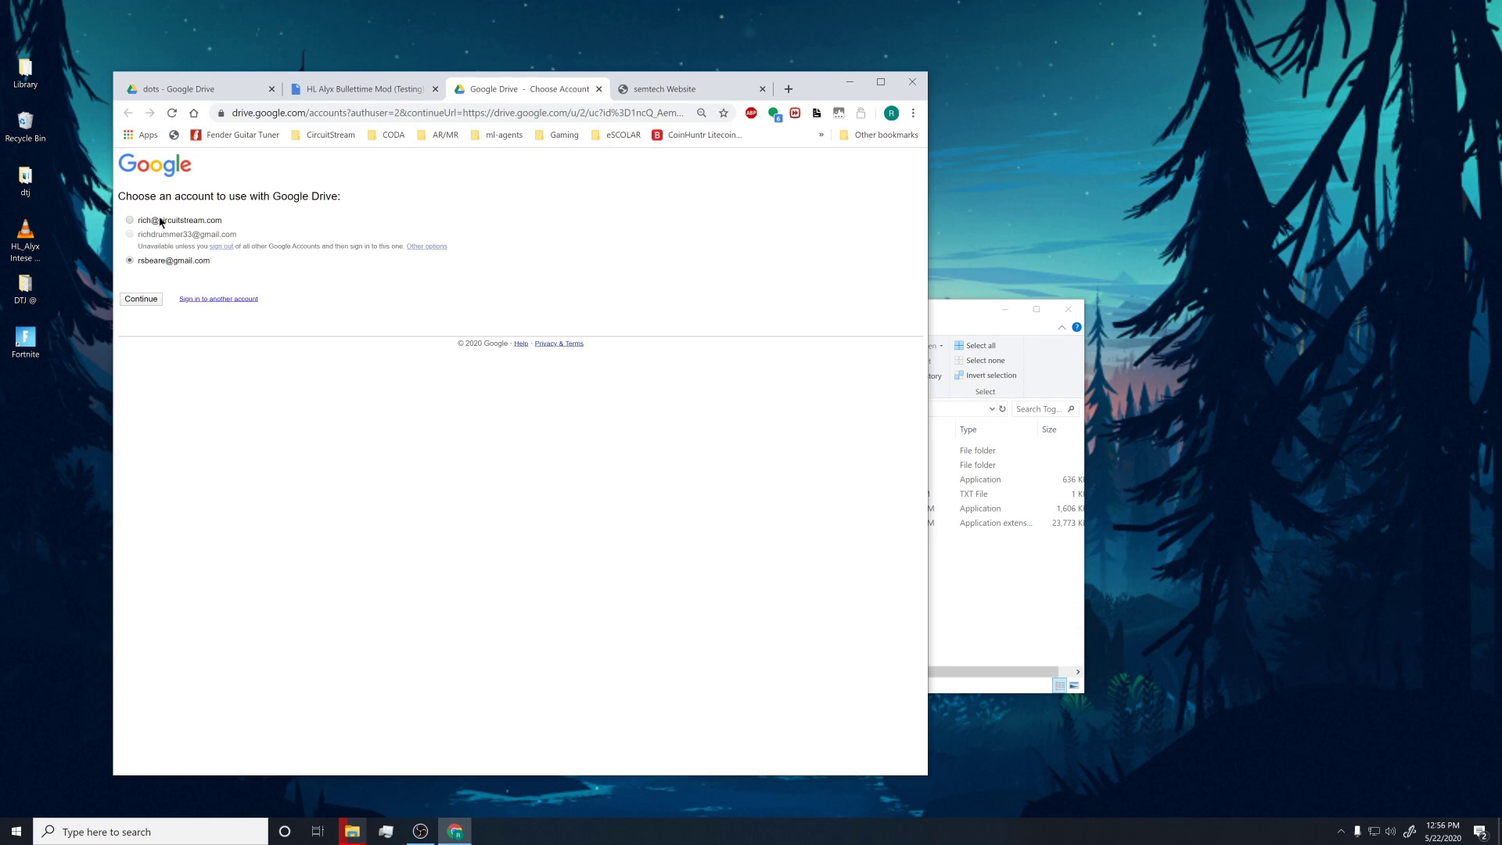
{"action": "left_click", "coordinate": [142, 299]}
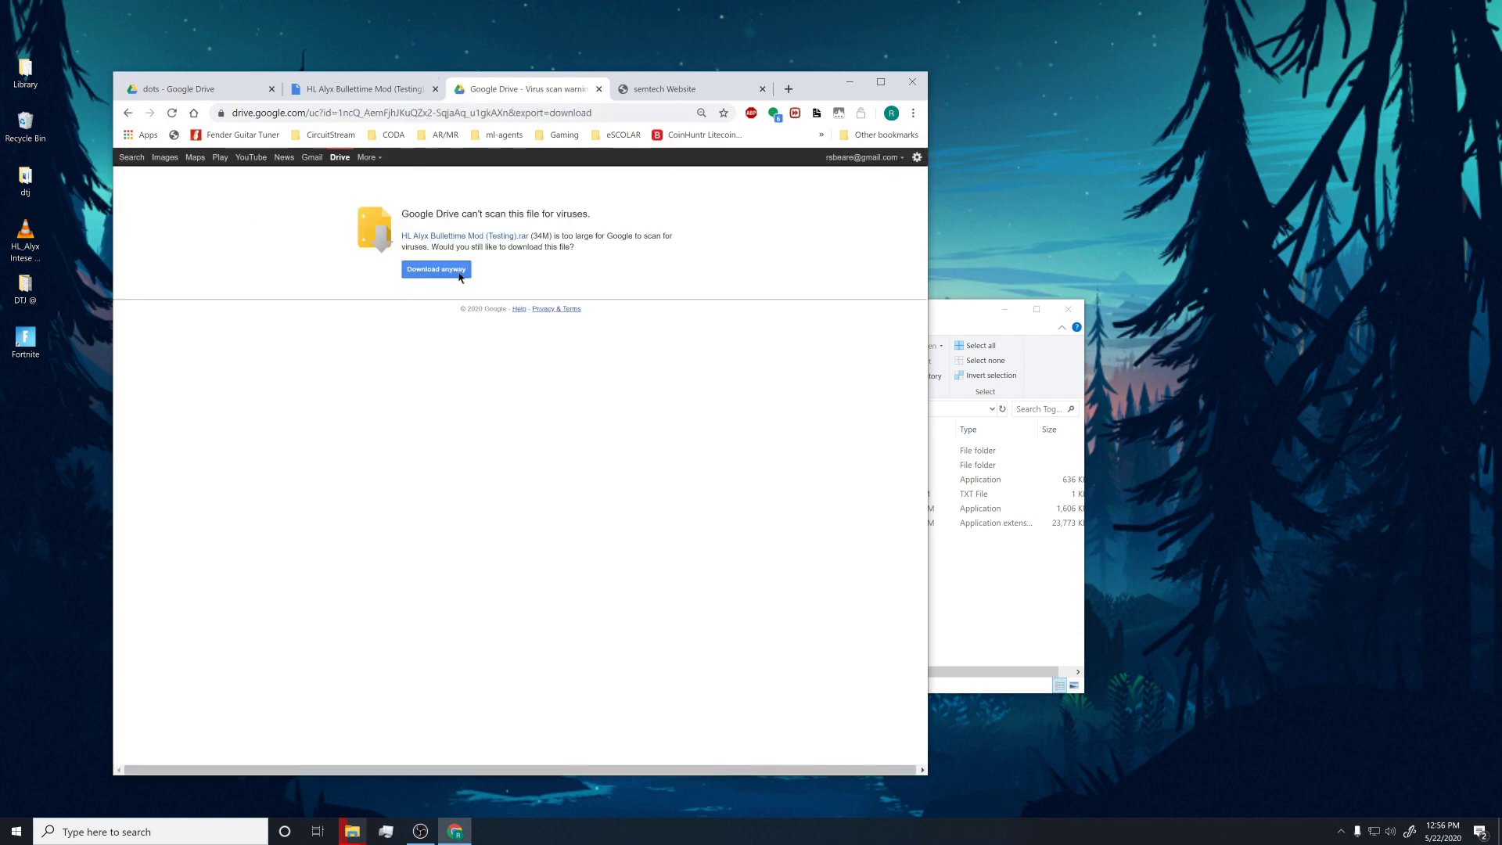
{"action": "left_click", "coordinate": [459, 269]}
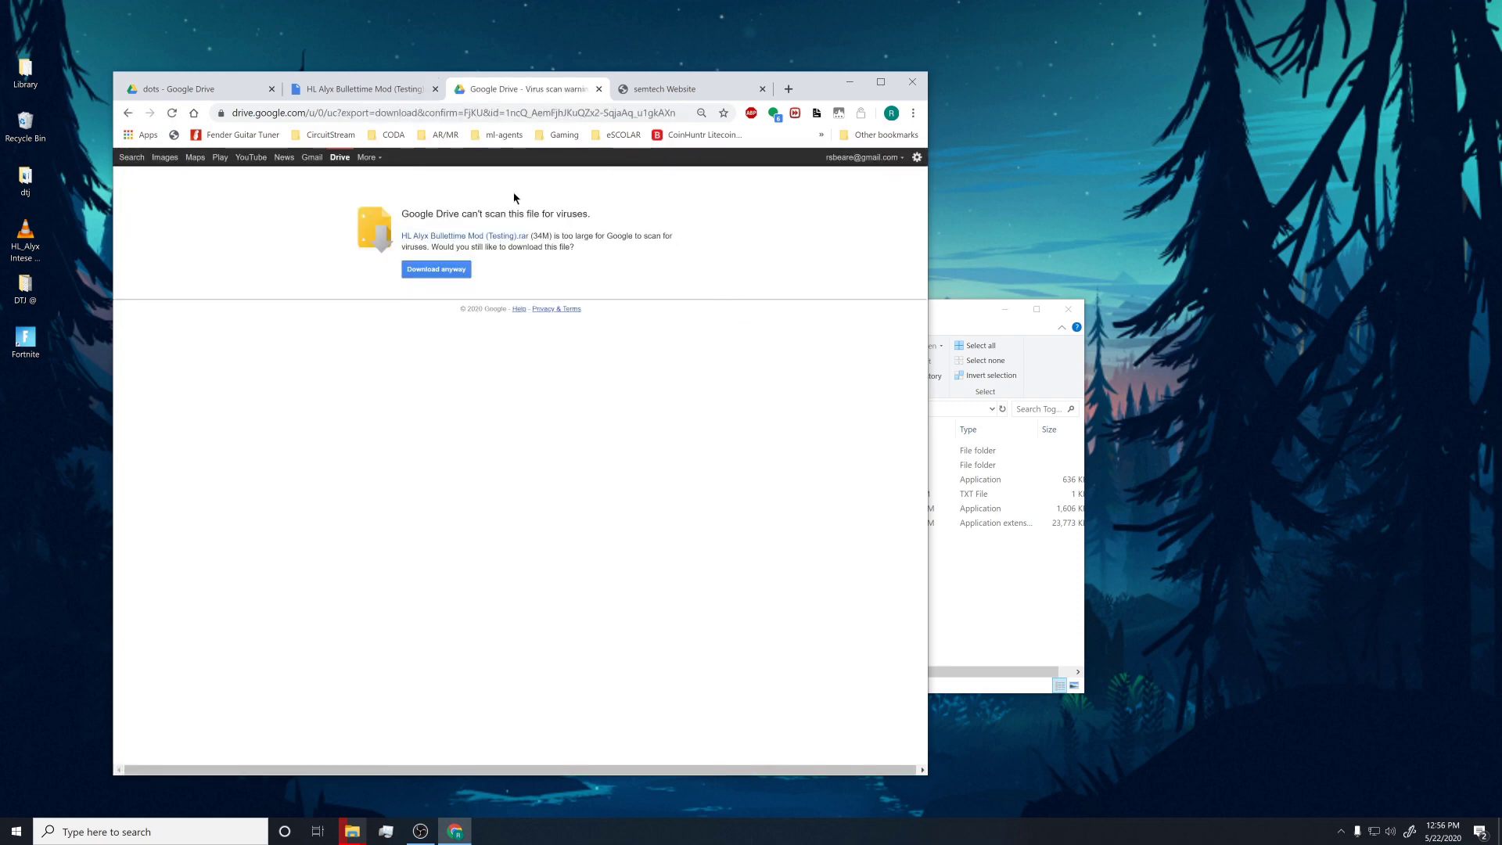
{"action": "left_click", "coordinate": [452, 269]}
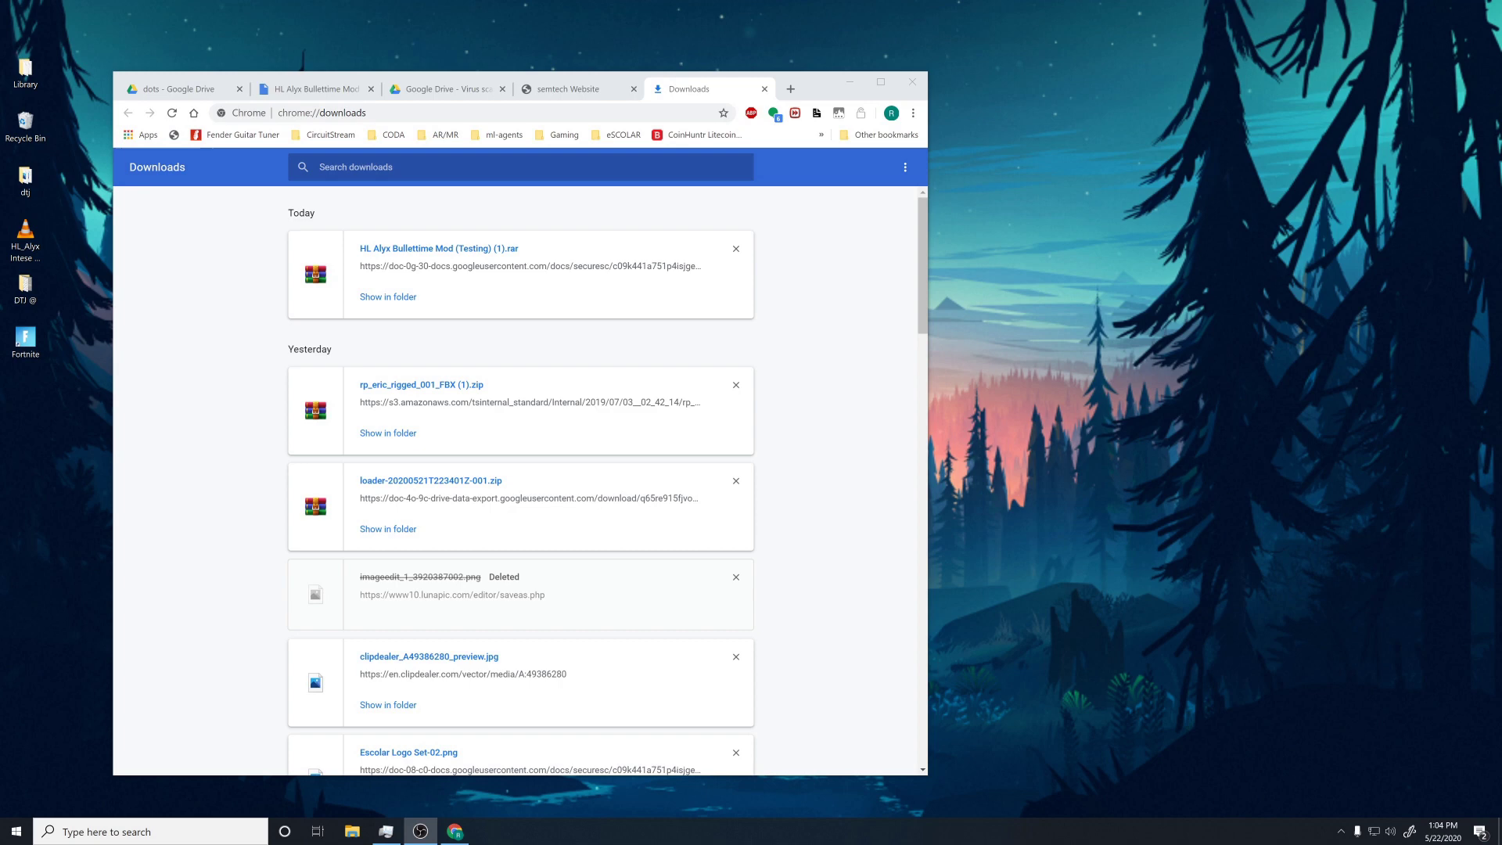
{"action": "left_click", "coordinate": [501, 256]}
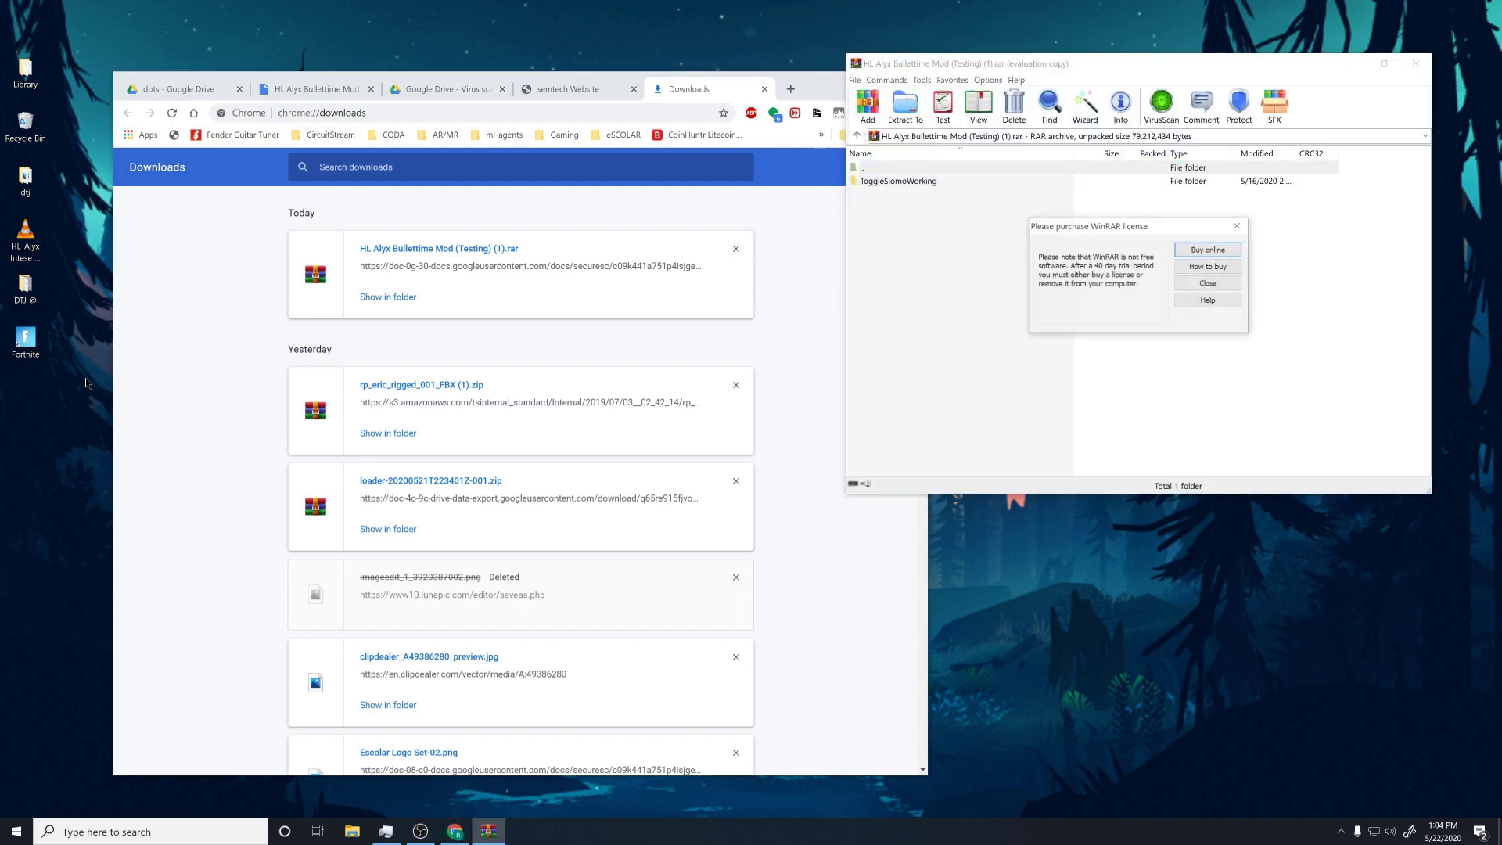
{"action": "left_click", "coordinate": [1238, 224]}
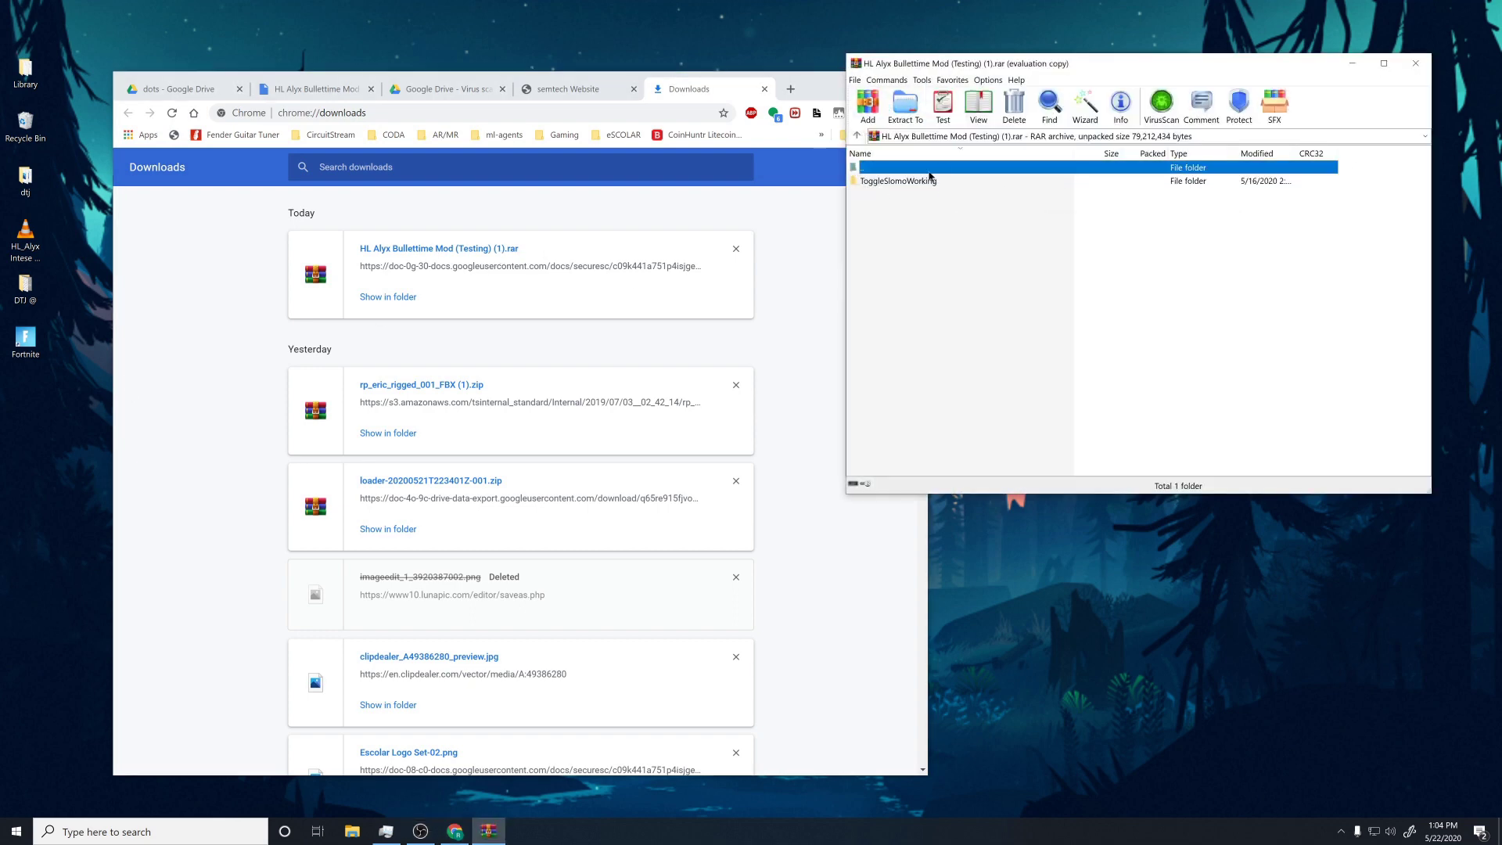
{"action": "left_click", "coordinate": [16, 831]}
{"action": "type", "text": "doc"}
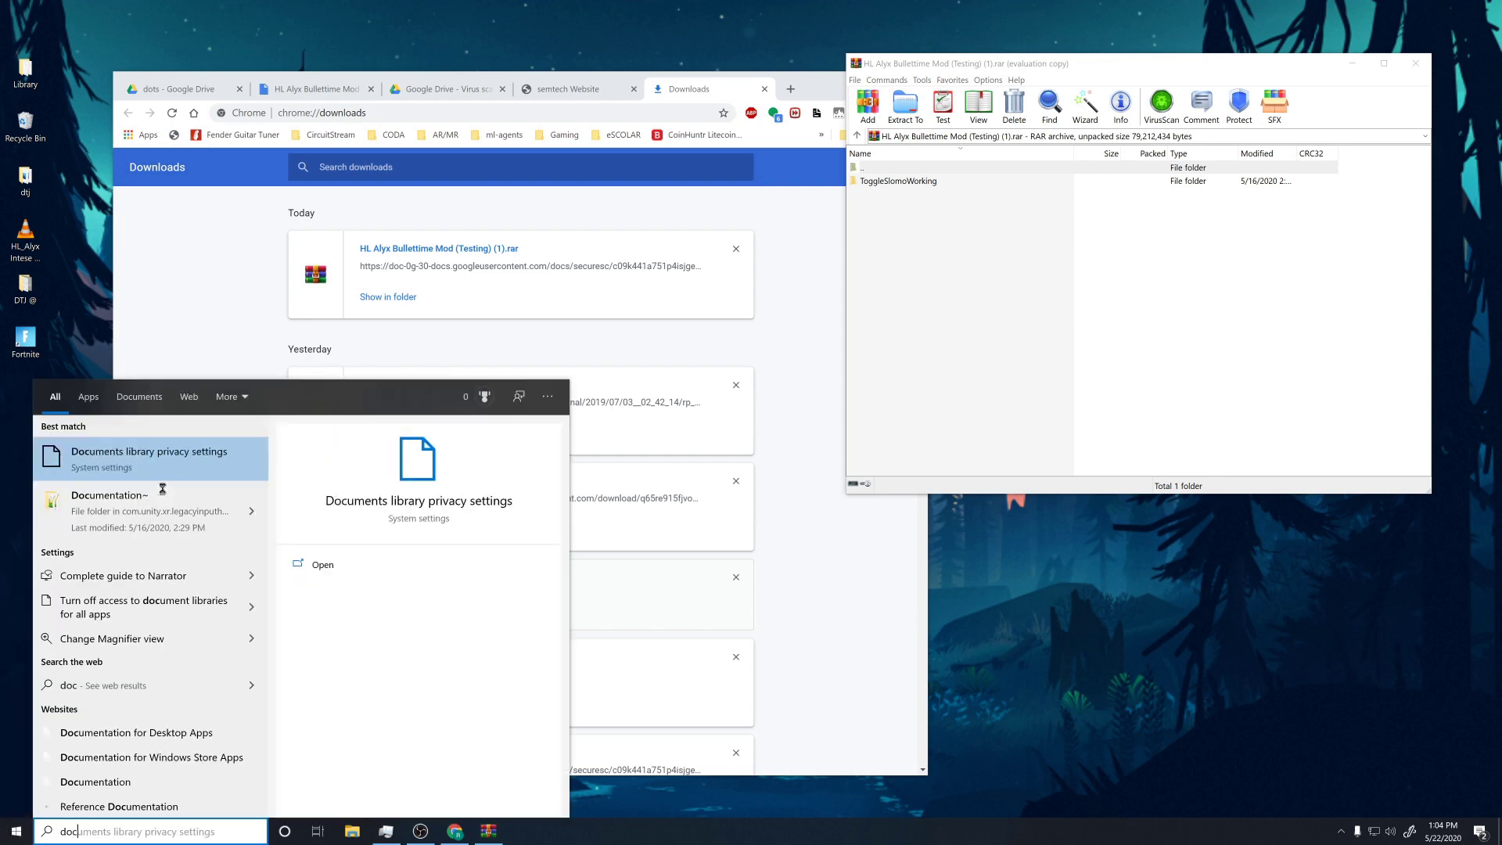
{"action": "key", "text": "Escape"}
Step: Open Local Disk (C:) in File Explorer, and move and enlarge its window so files can be dropped beside the archive
{"action": "key", "text": "super"}
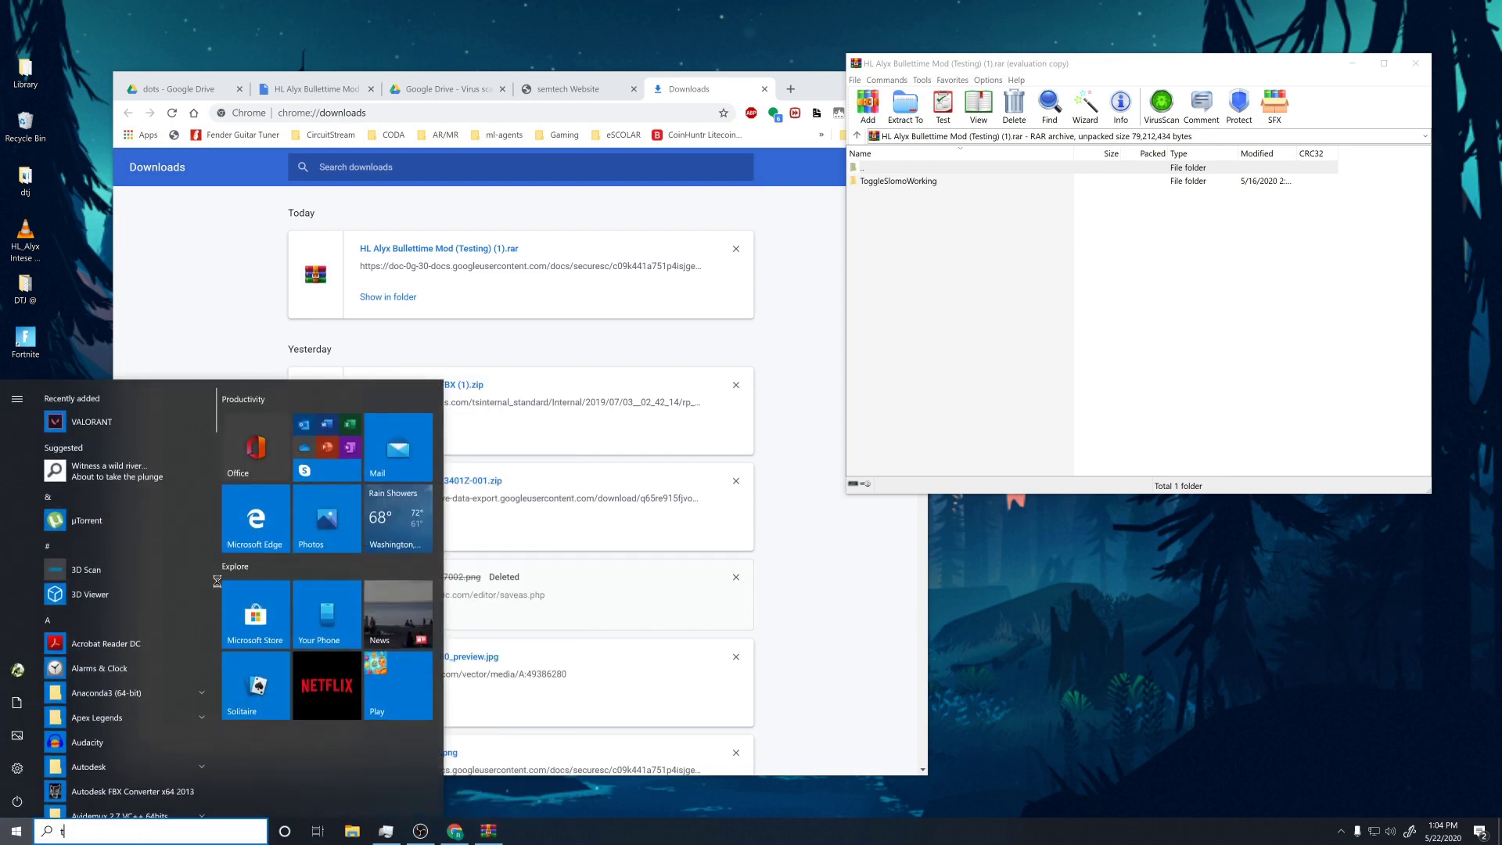
{"action": "type", "text": "this"}
{"action": "key", "text": "Escape"}
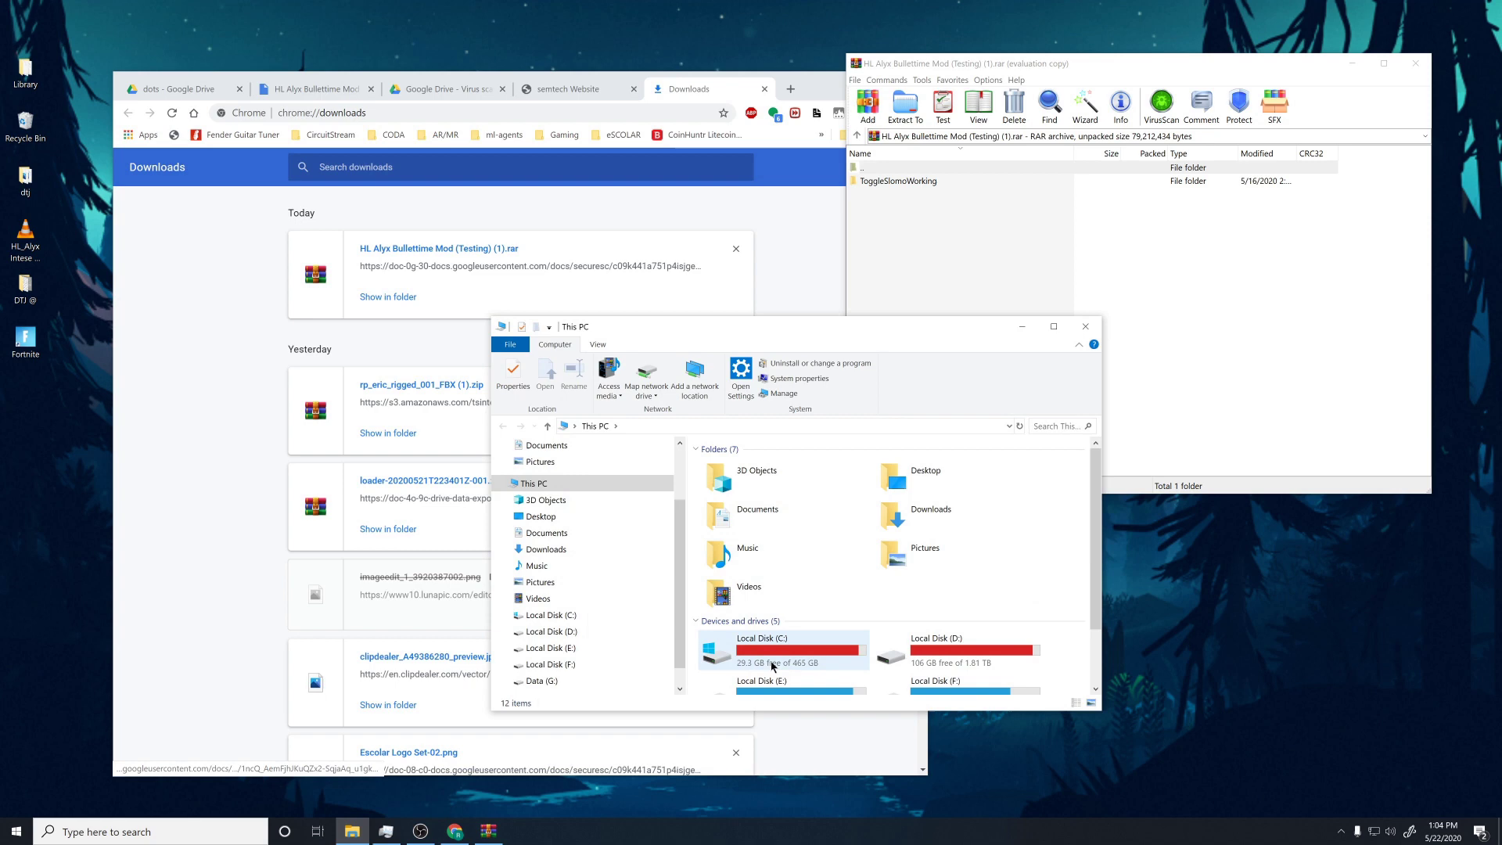
{"action": "scroll", "coordinate": [774, 657], "scroll_direction": "down", "scroll_amount": 1}
{"action": "left_click", "coordinate": [807, 587]}
{"action": "double_click", "coordinate": [807, 587]}
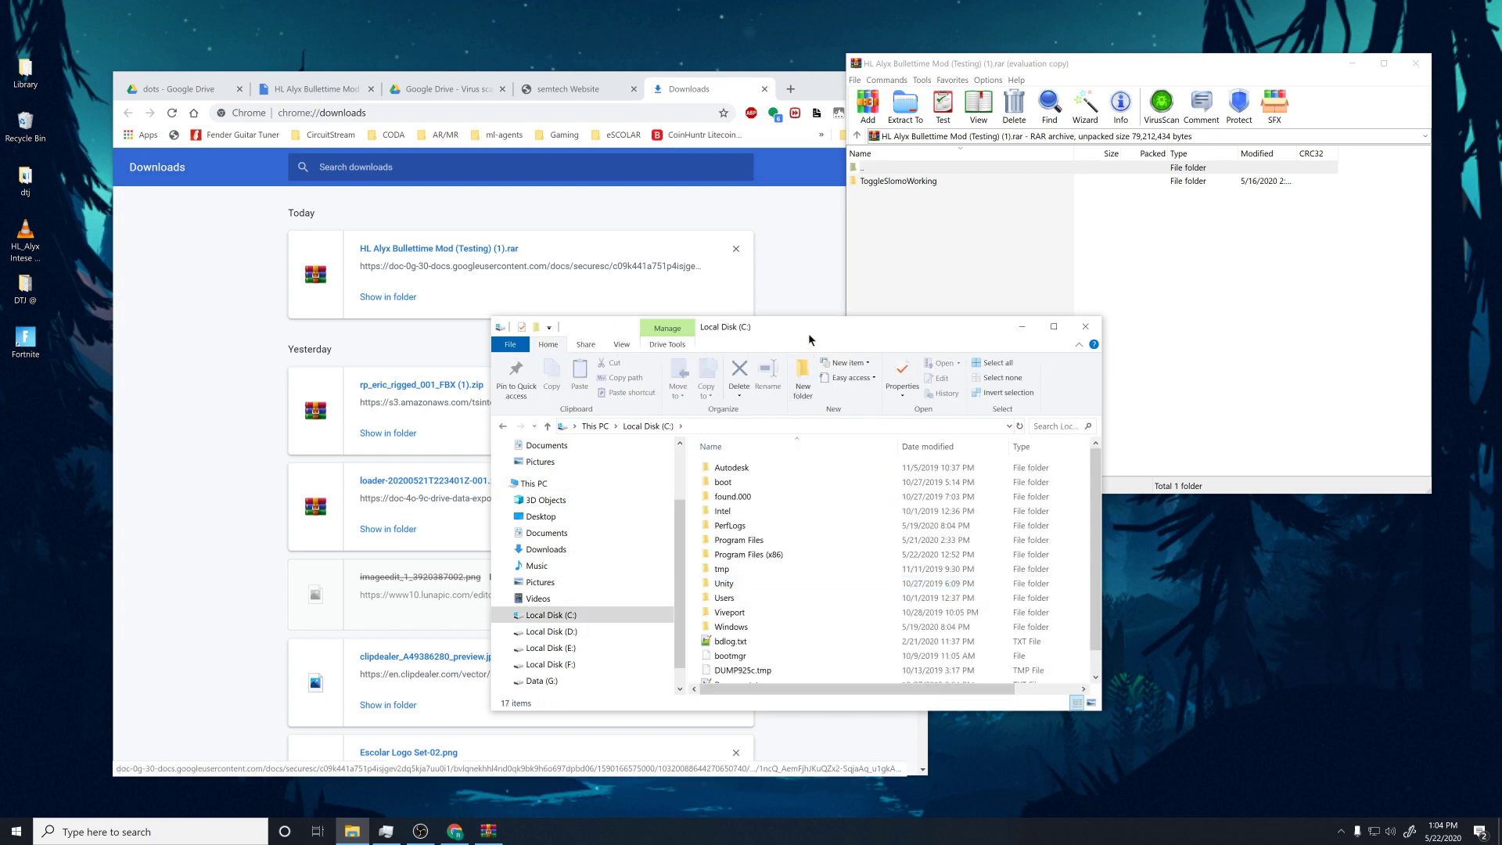
{"action": "left_click_drag", "start_coordinate": [807, 329], "coordinate": [631, 161]}
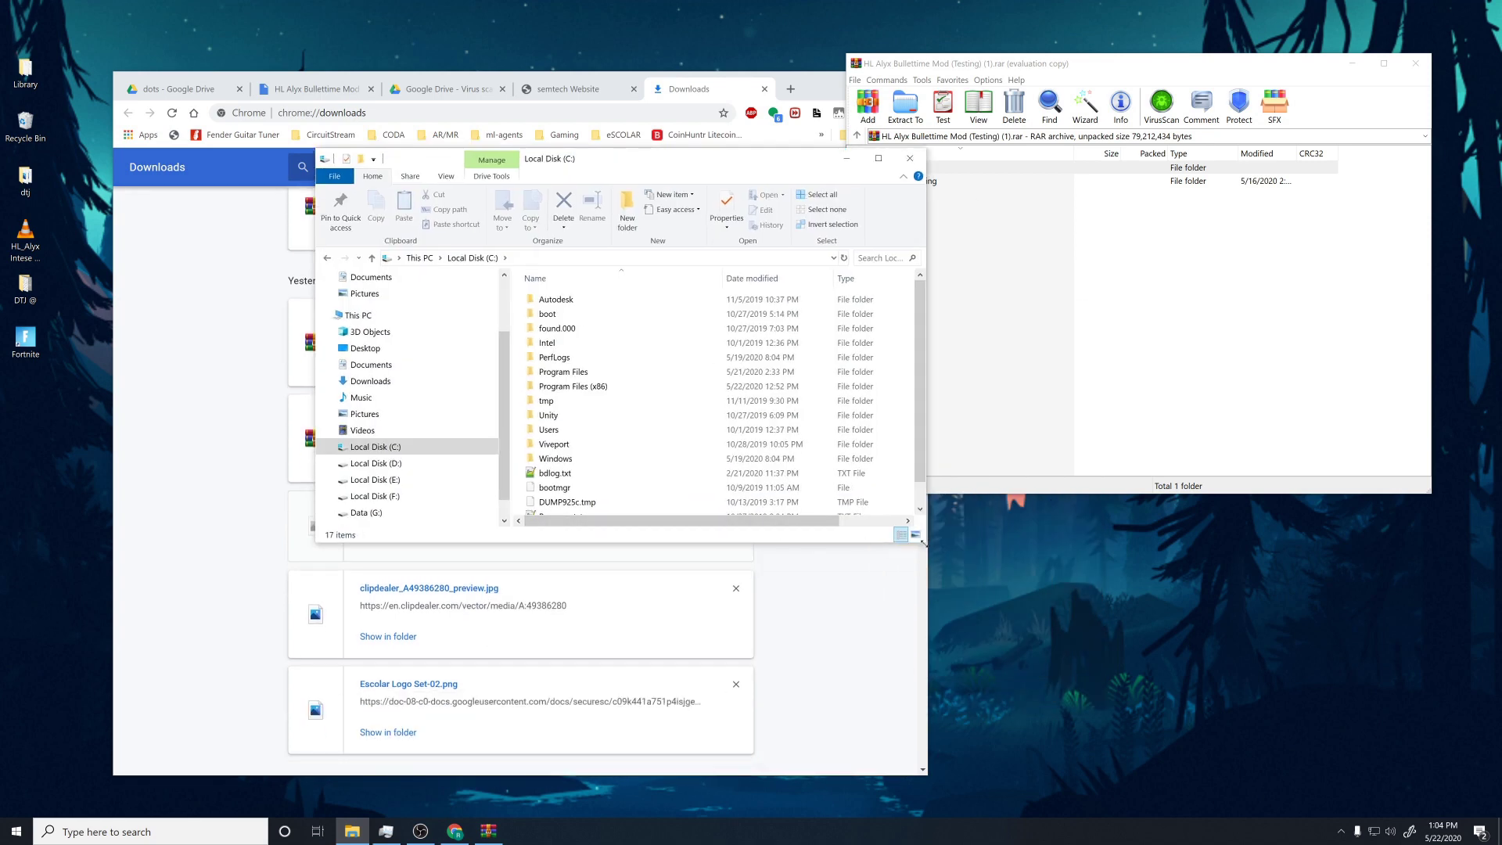
{"action": "left_click_drag", "start_coordinate": [924, 540], "coordinate": [1111, 788]}
Step: Extract the ToggleSlomoWorking folder from the archive to the root of Local Disk (C:) and open the extracted folder
{"action": "left_click", "coordinate": [1156, 228]}
{"action": "left_click", "coordinate": [1082, 170]}
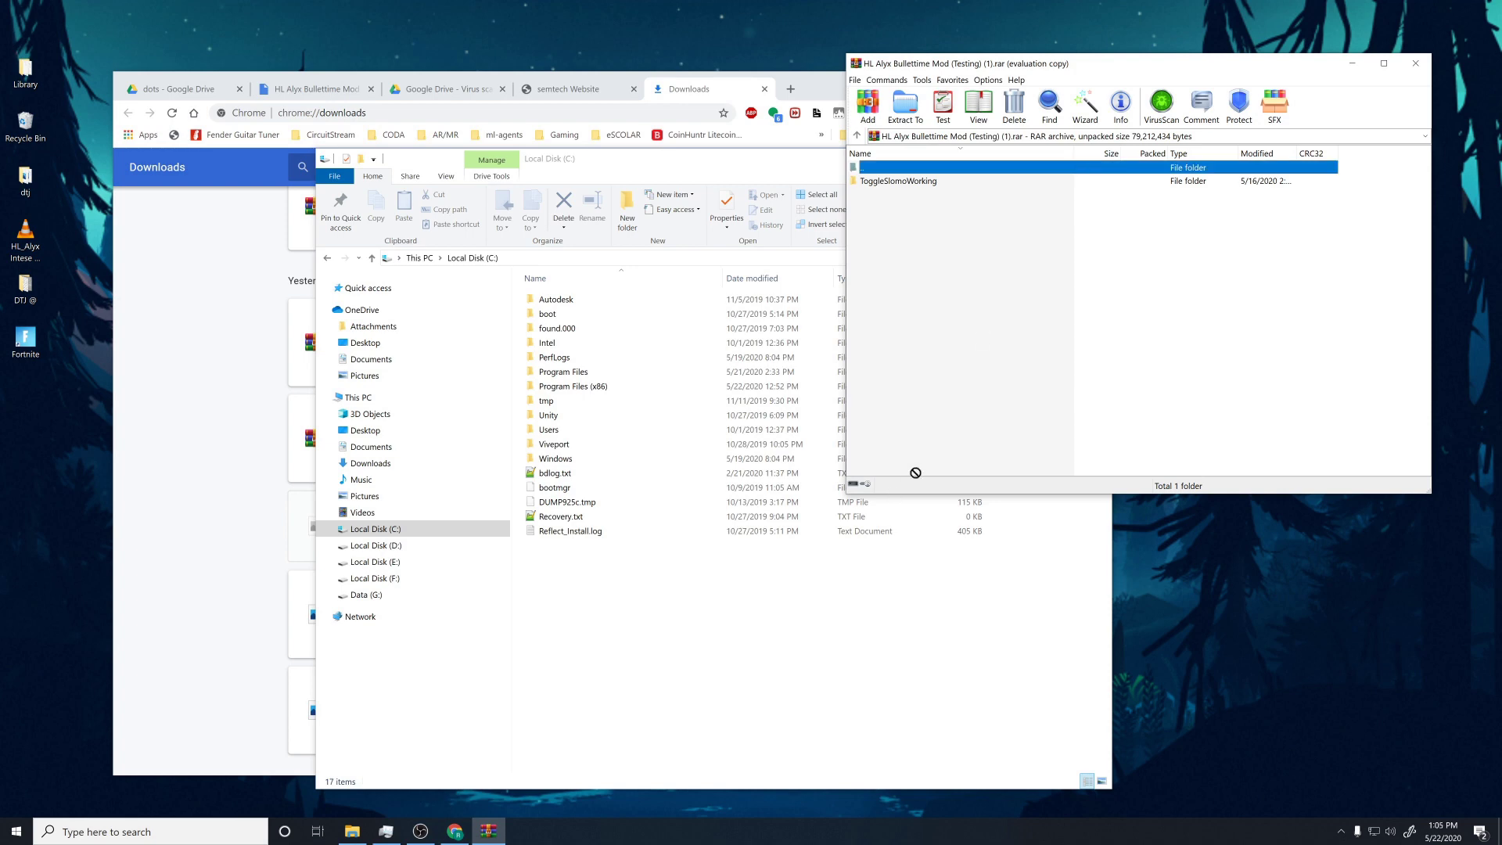
{"action": "left_click_drag", "start_coordinate": [955, 187], "coordinate": [712, 709]}
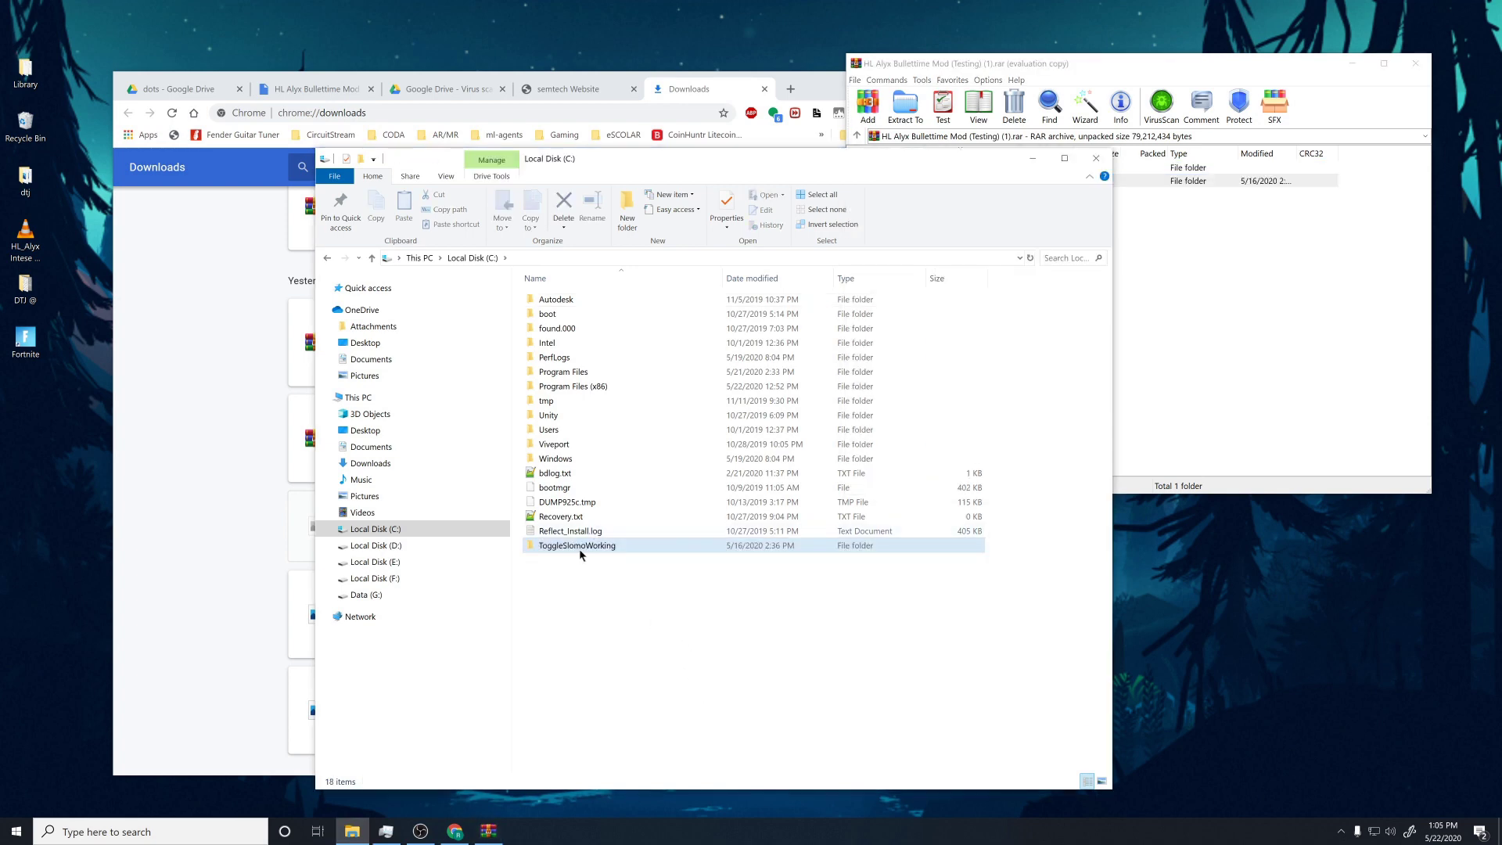
{"action": "double_click", "coordinate": [579, 548]}
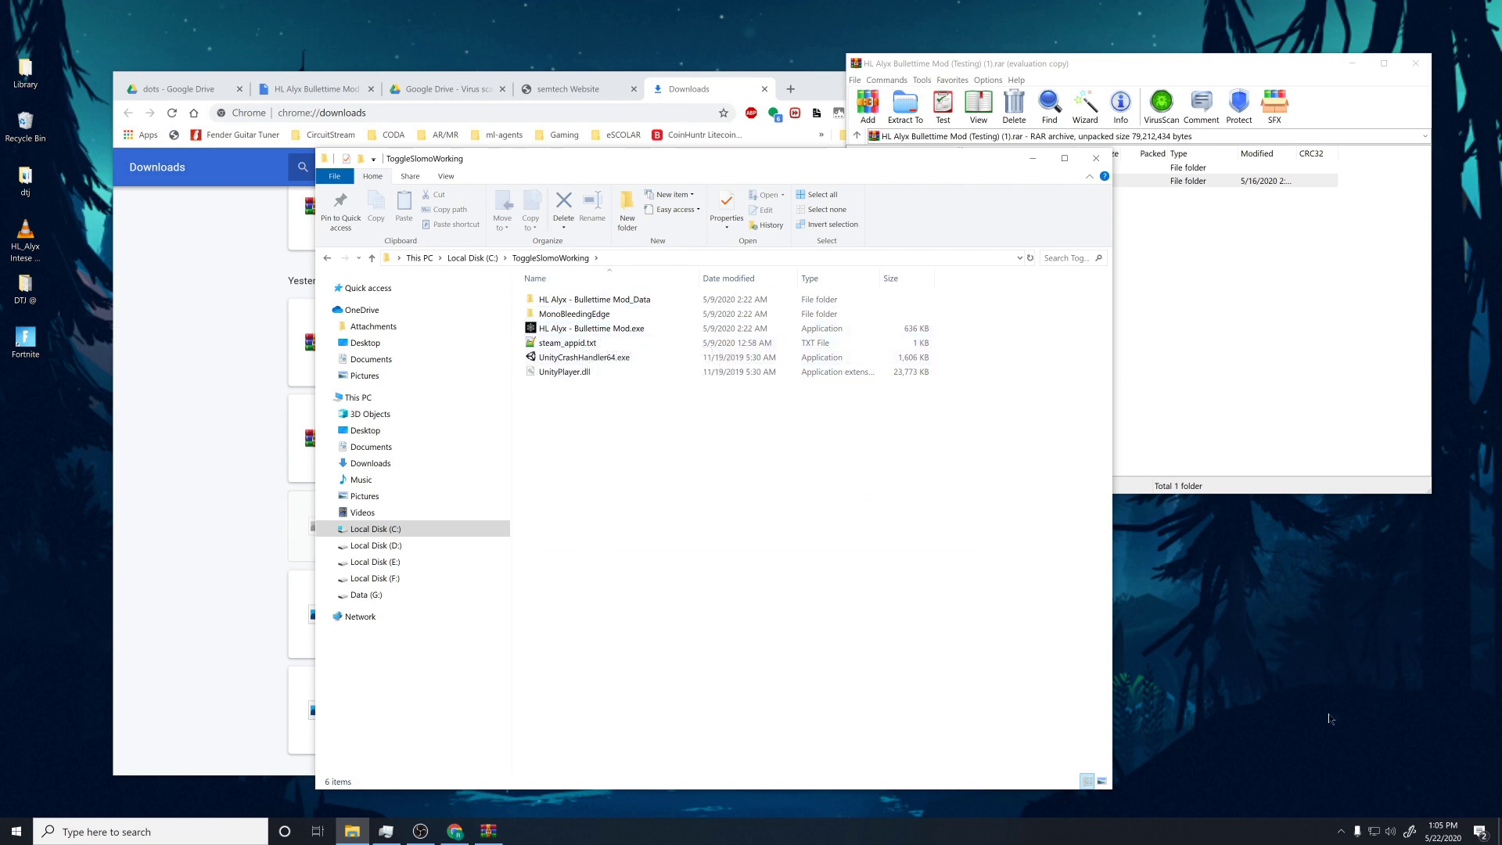
Step: Find Steam on the computer and launch it
{"action": "left_click", "coordinate": [1342, 833]}
{"action": "key", "text": "super"}
{"action": "type", "text": "steam"}
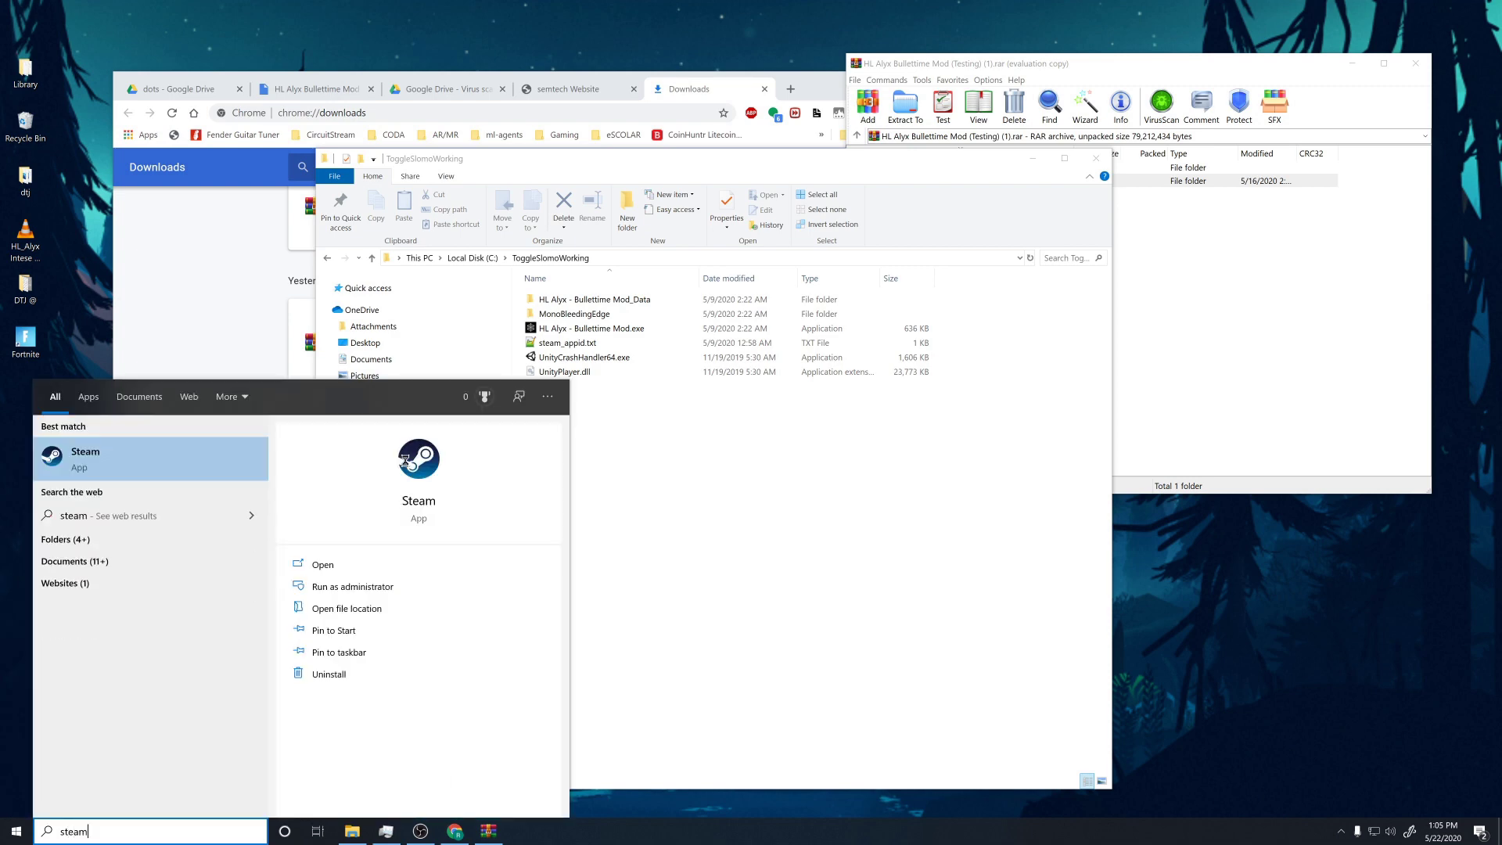
{"action": "key", "text": "Escape"}
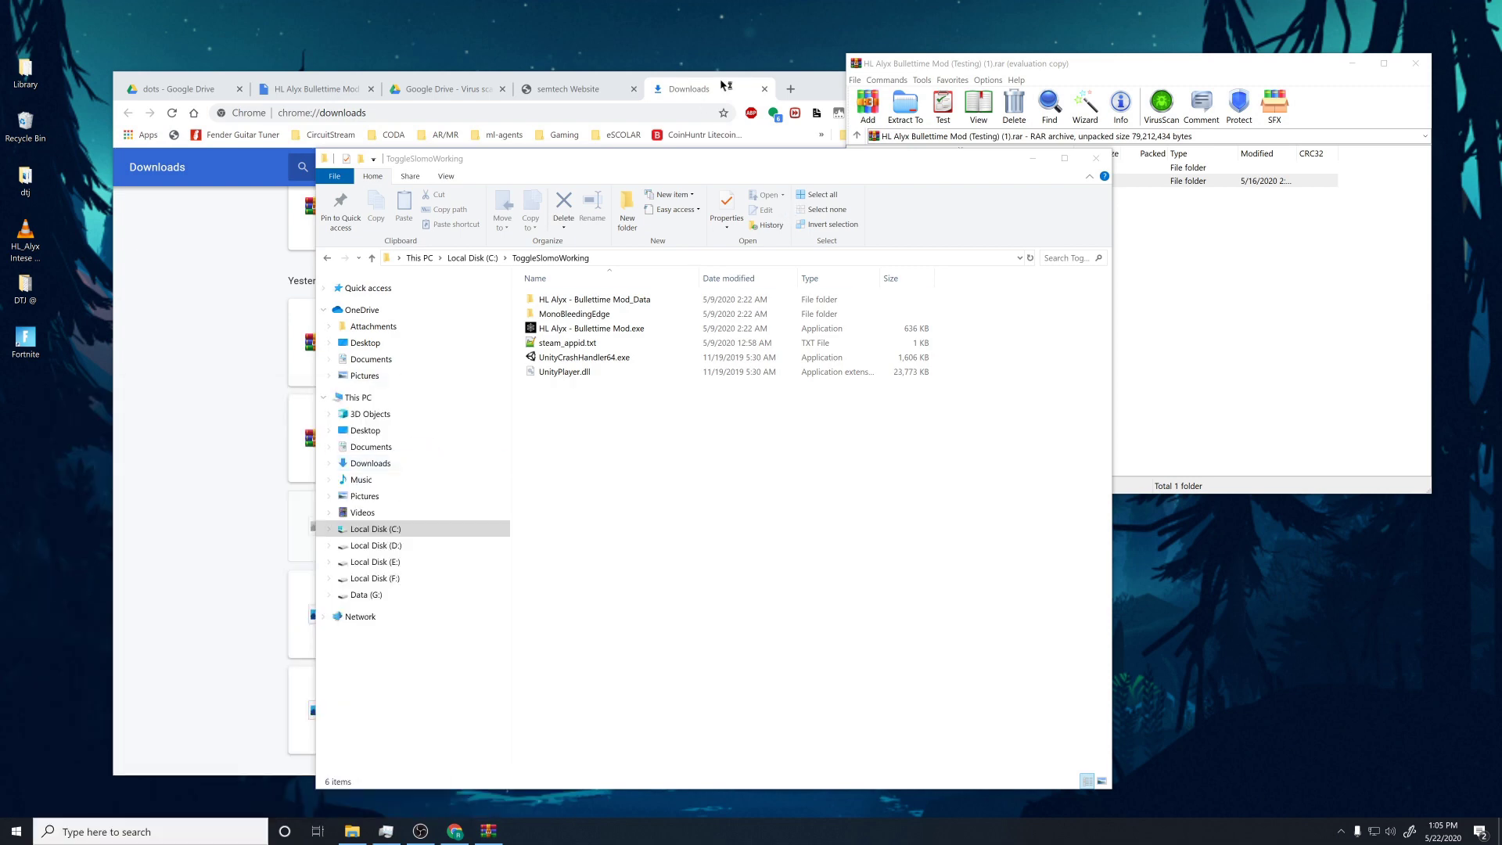
Step: Clear the desktop by minimizing the browser and closing WinRAR, and move the ToggleSlomoWorking window aside to make room for Steam
{"action": "left_click", "coordinate": [817, 92]}
{"action": "left_click", "coordinate": [851, 82]}
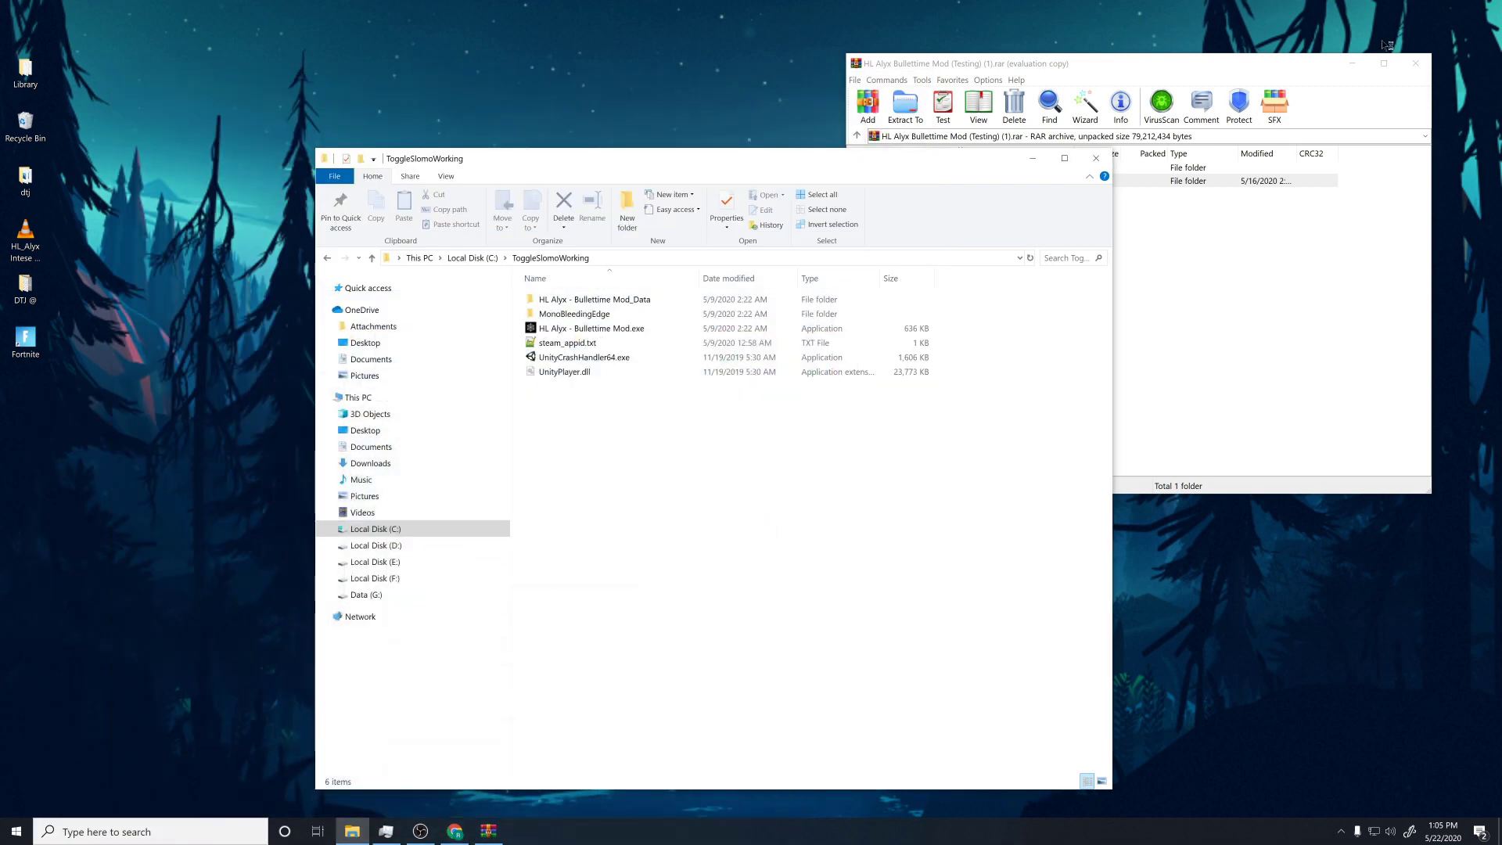
{"action": "left_click", "coordinate": [1416, 63]}
{"action": "left_click_drag", "start_coordinate": [747, 160], "coordinate": [530, 39]}
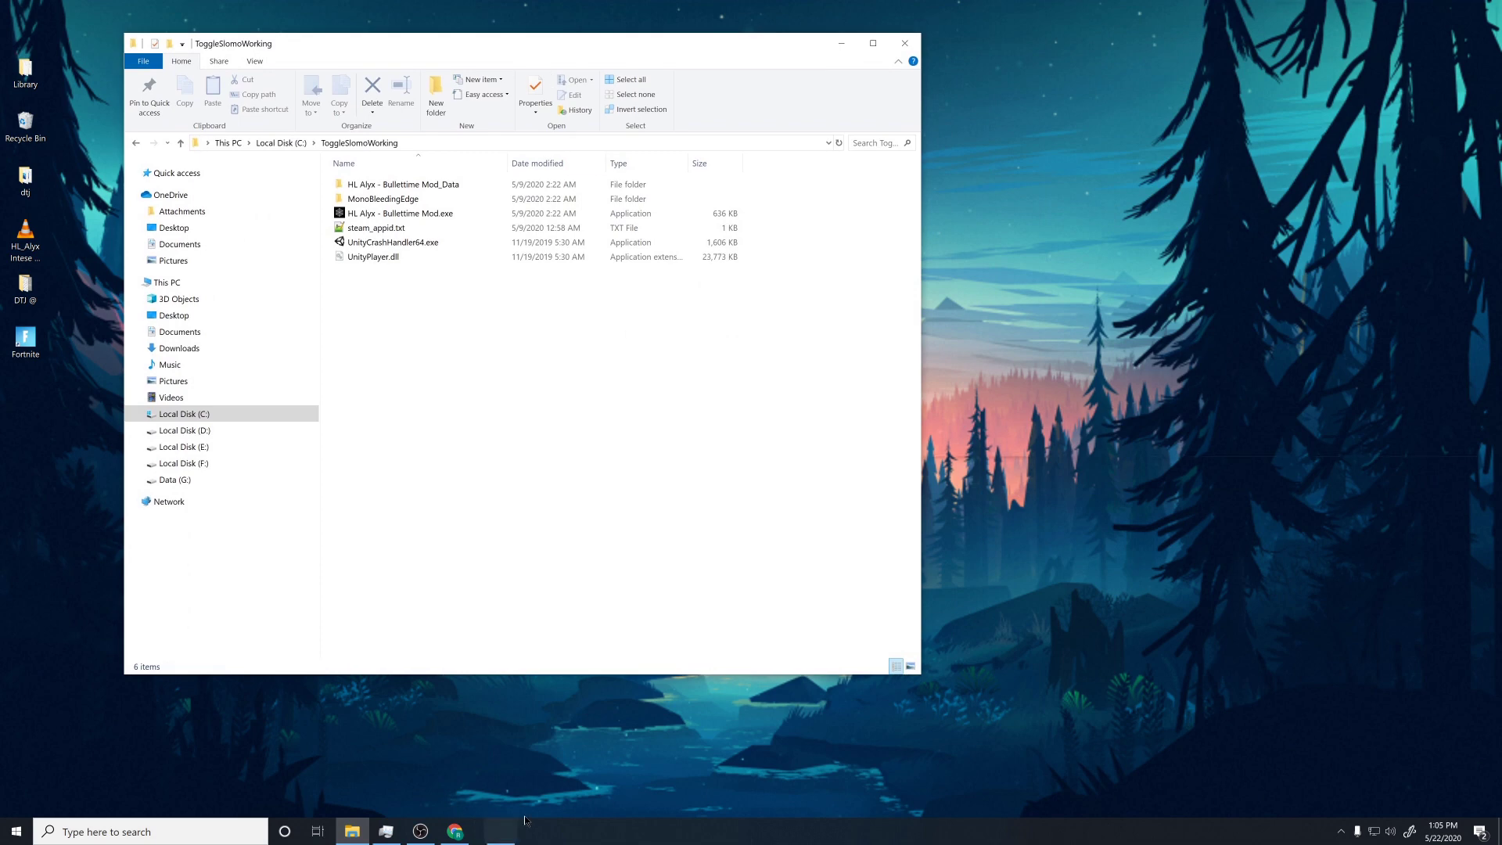
Step: Close the friends chat and news windows so that only the Steam library remains open
{"action": "left_click", "coordinate": [927, 13]}
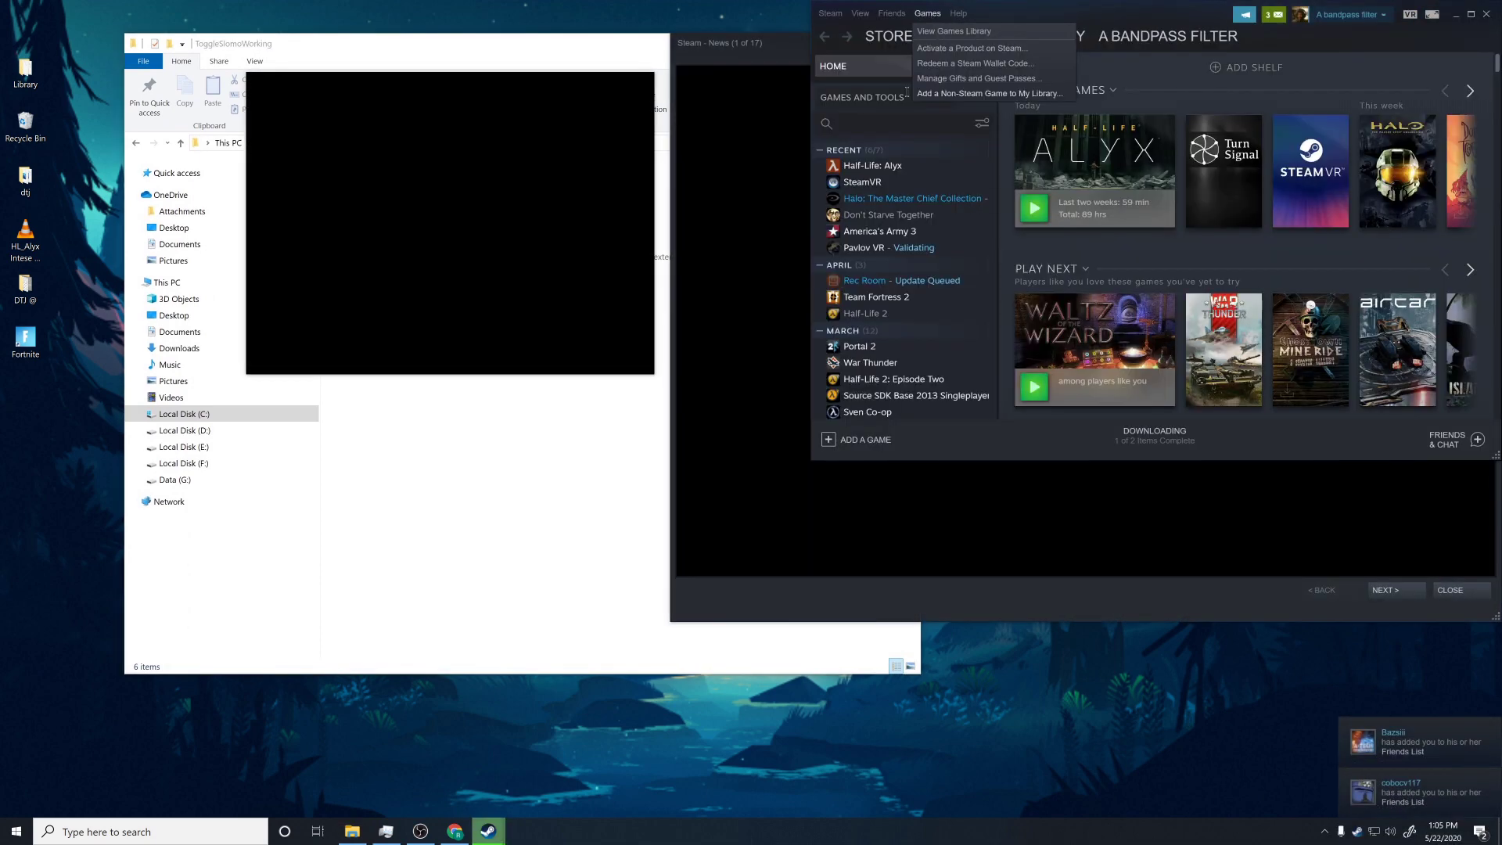
{"action": "left_click", "coordinate": [790, 111]}
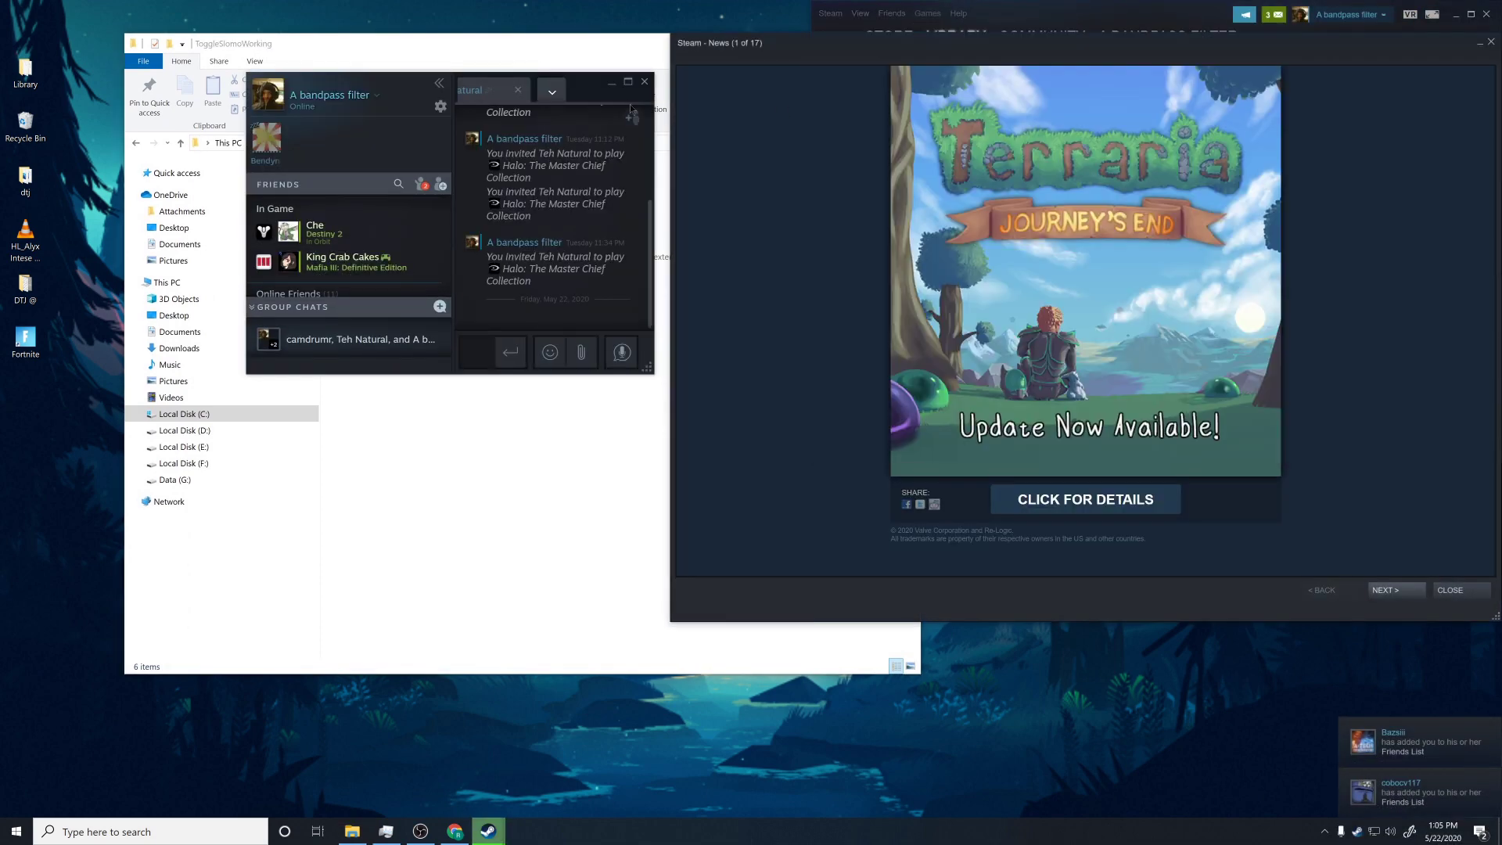
{"action": "left_click", "coordinate": [1492, 43]}
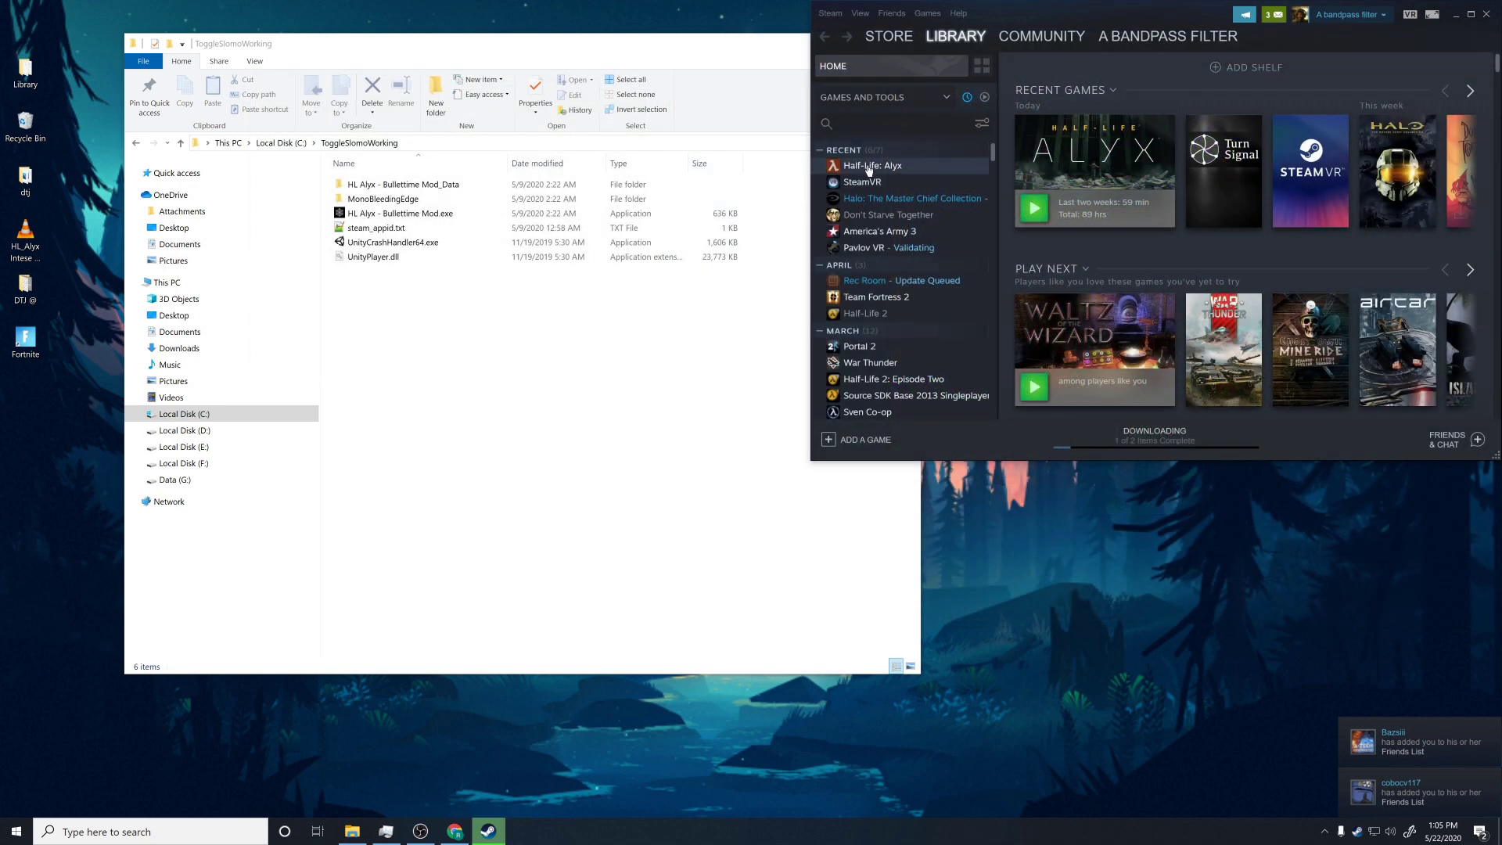
Step: Confirm "-console -vconsole" as the launch options of Half-Life: Alyx in its Steam properties and close the properties
{"action": "left_click", "coordinate": [881, 172]}
{"action": "right_click", "coordinate": [885, 167]}
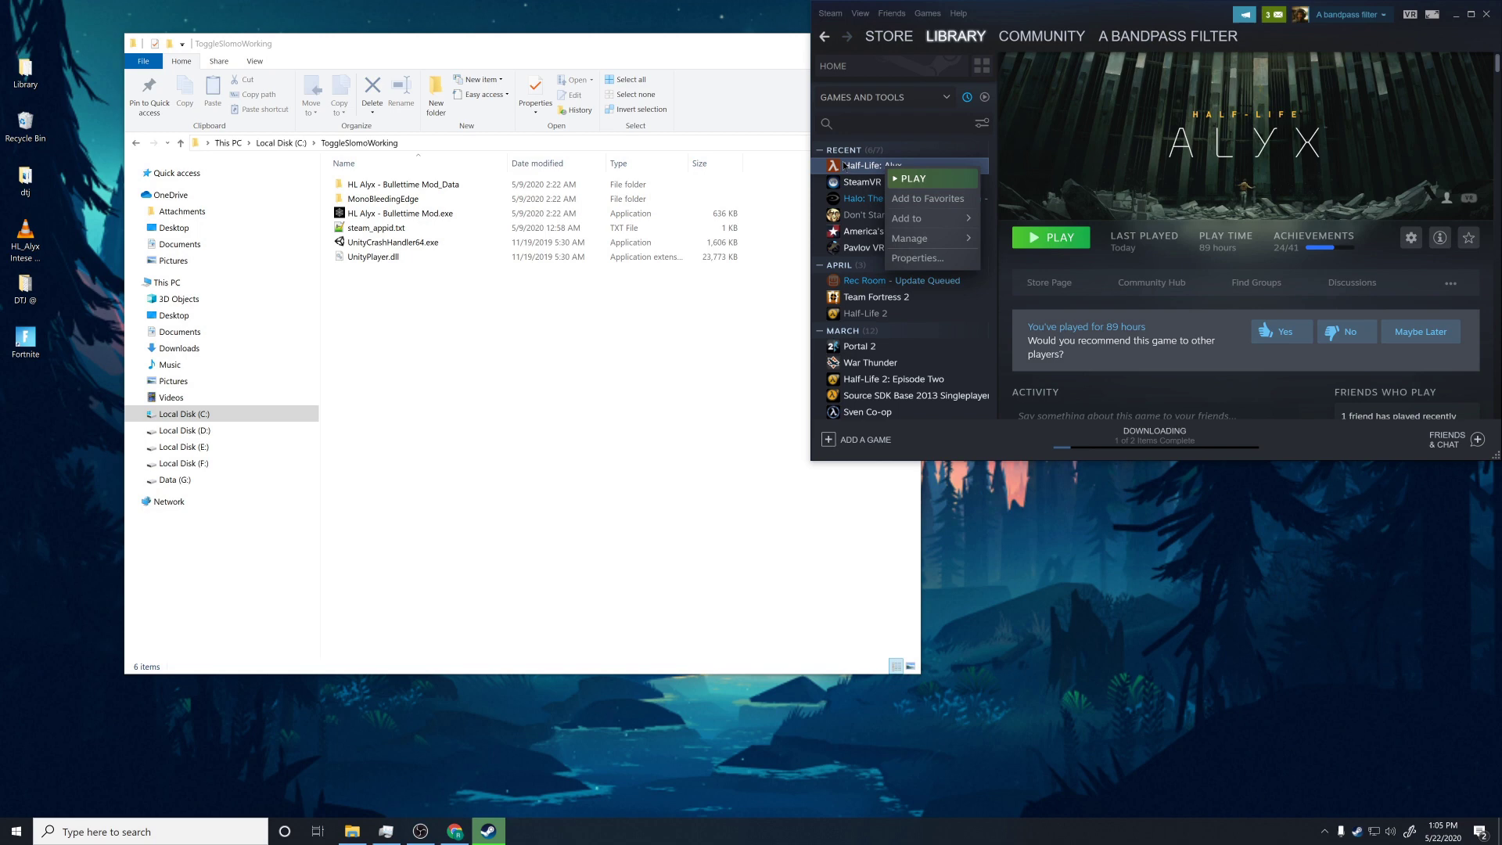
{"action": "left_click", "coordinate": [924, 258]}
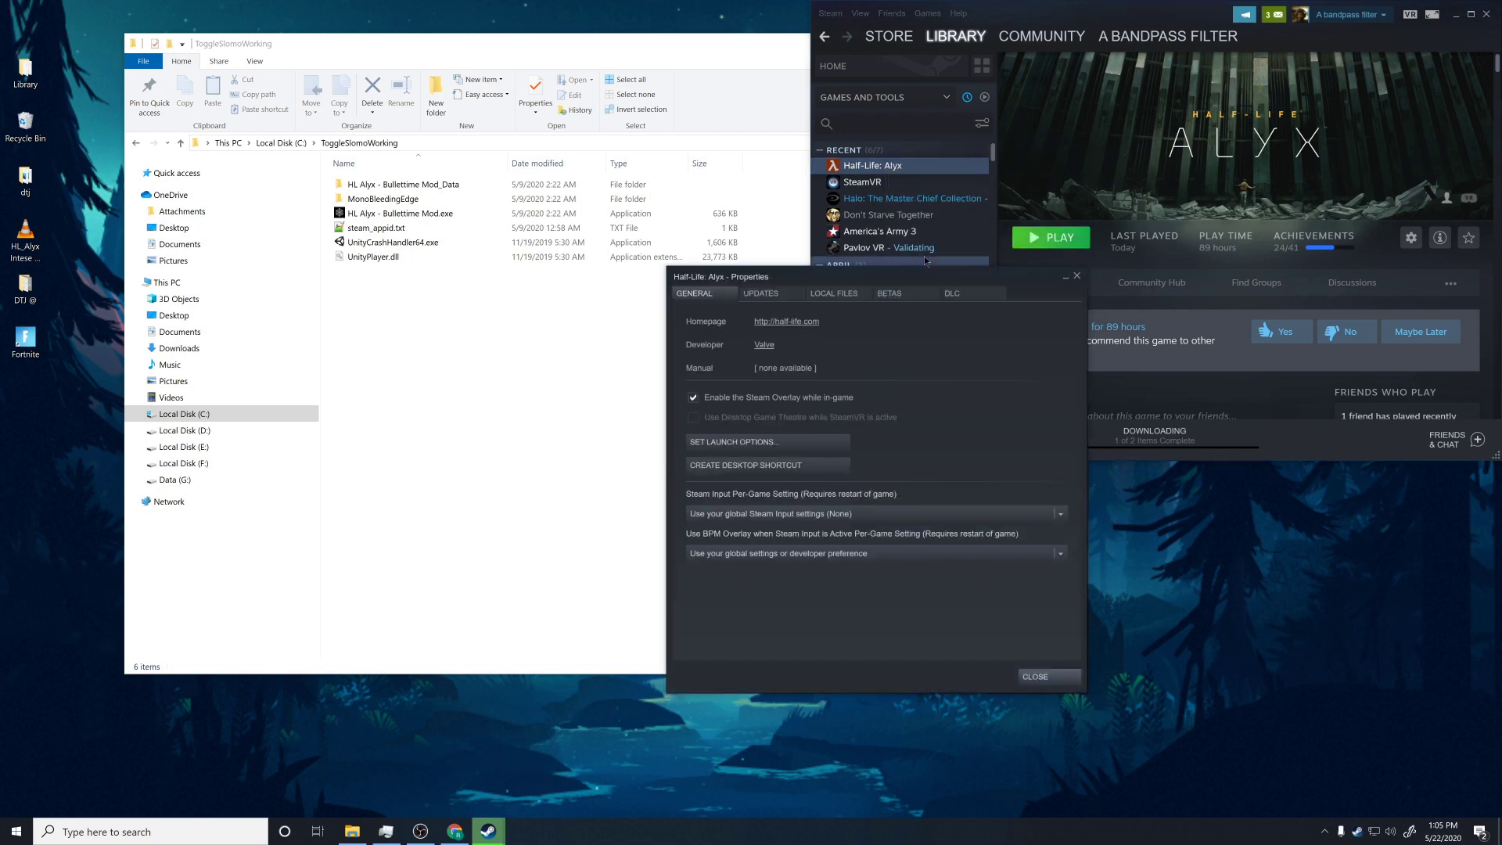
{"action": "left_click", "coordinate": [731, 443]}
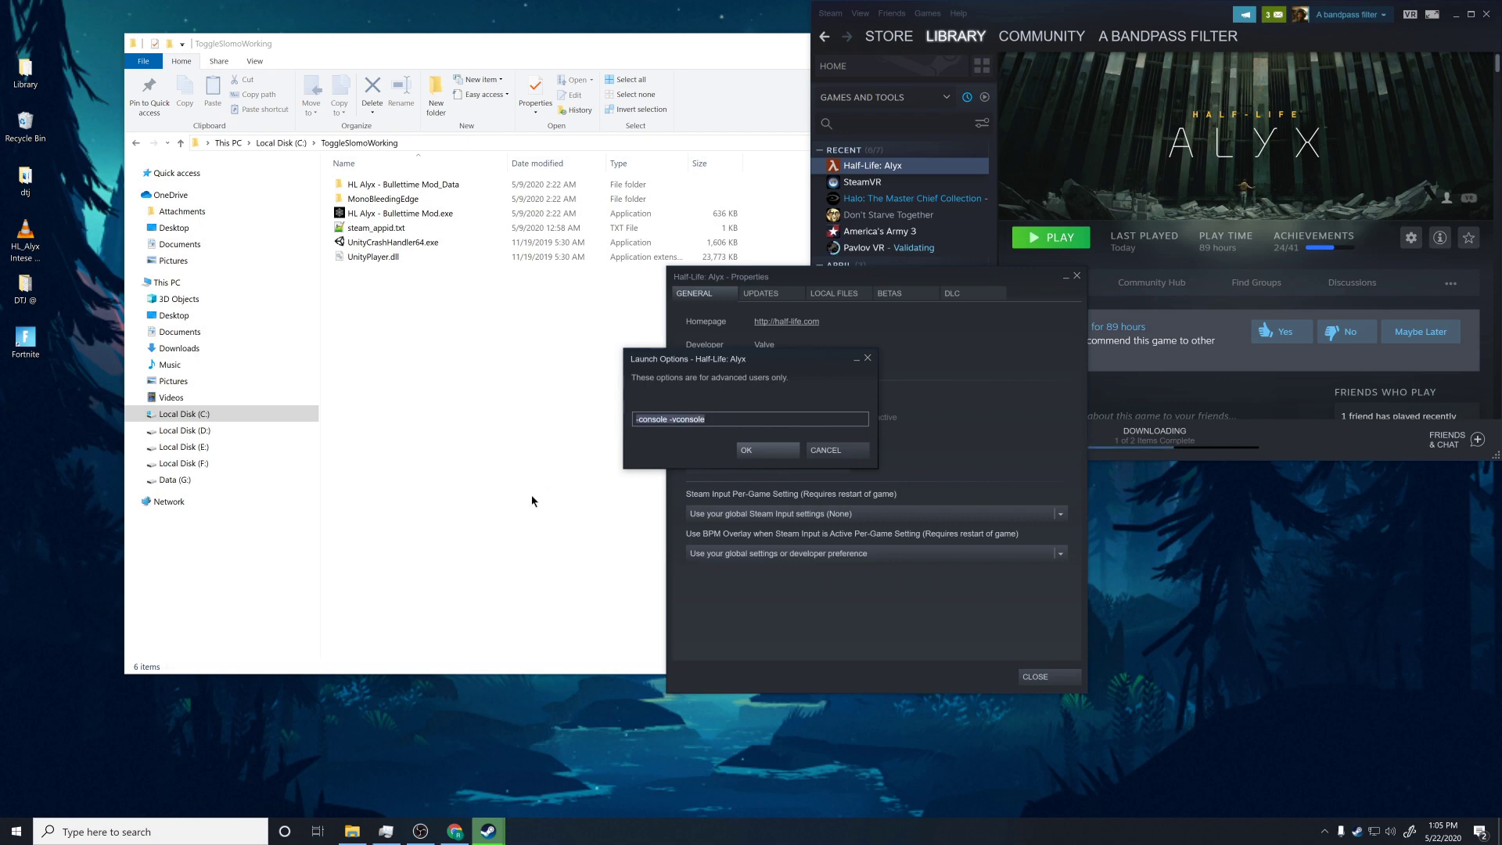
{"action": "left_click", "coordinate": [670, 422]}
{"action": "left_click", "coordinate": [774, 452]}
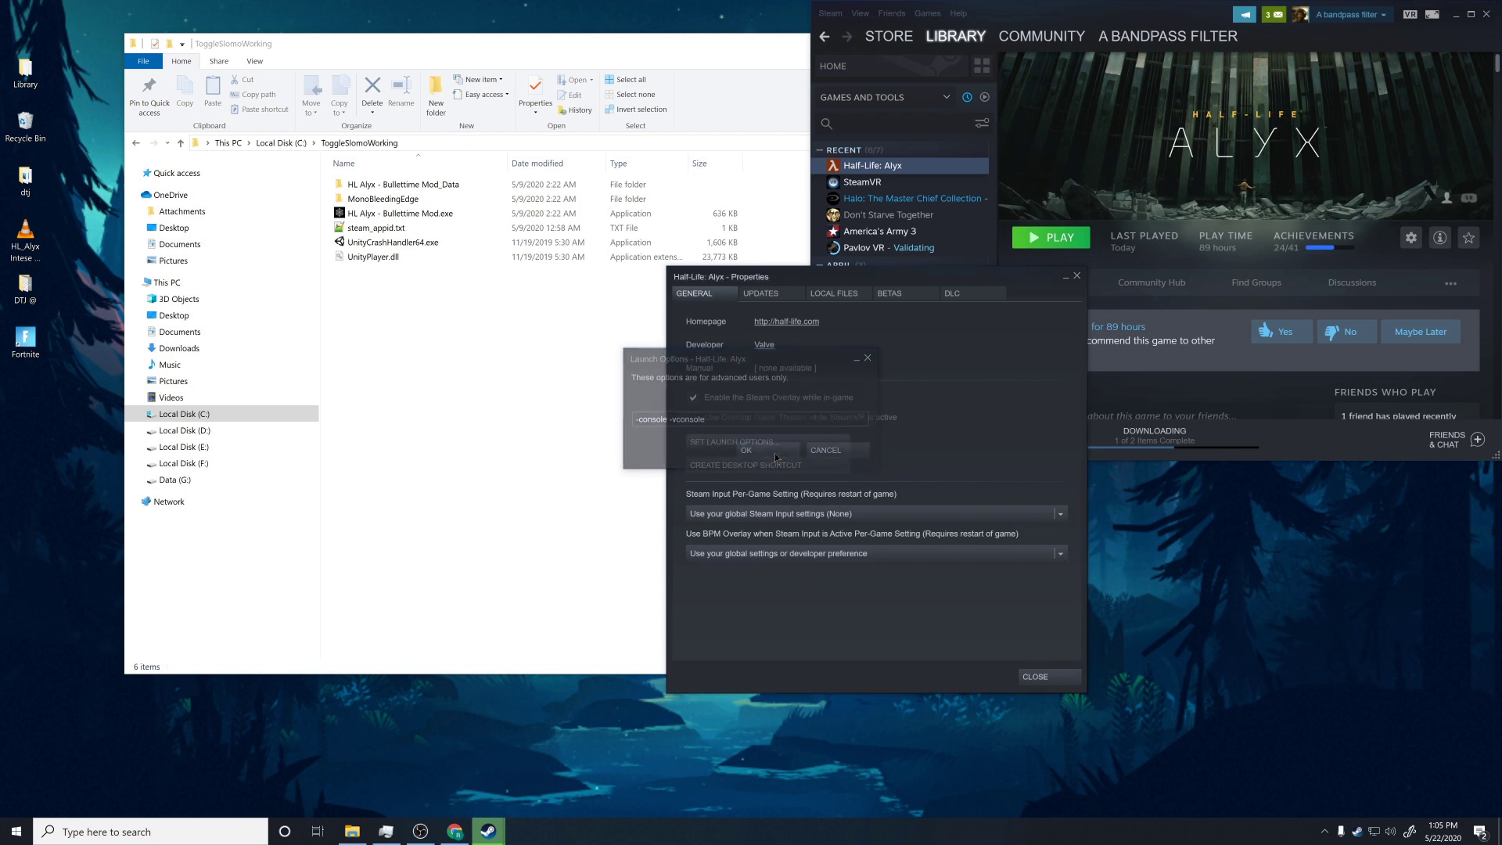
{"action": "left_click", "coordinate": [1076, 276]}
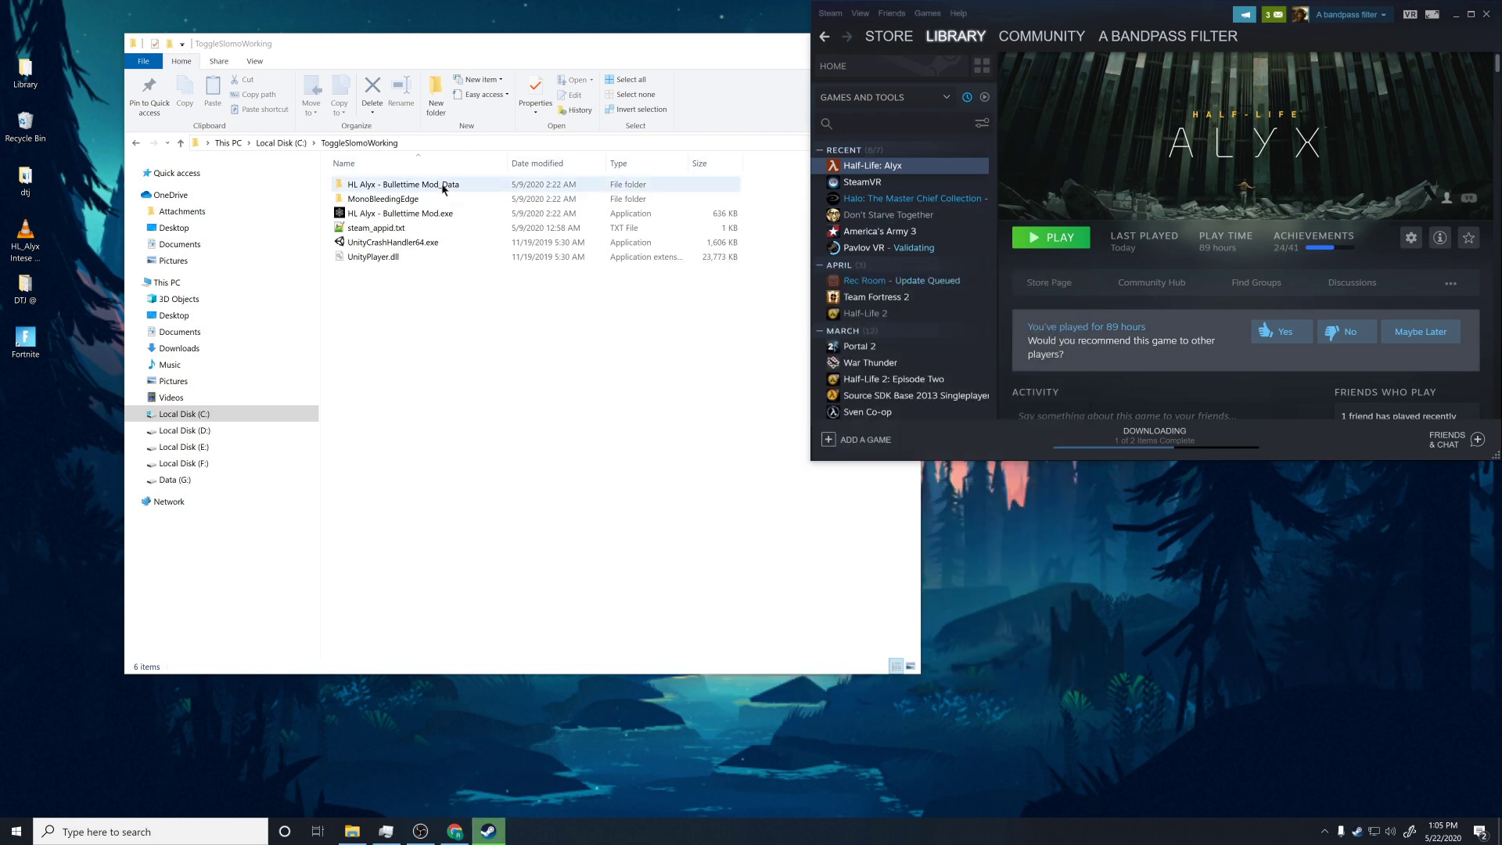
Step: Run HL Alyx - Bullettime Mod.exe from the extracted folder, minimize the folder window and place the mod window beside Steam
{"action": "left_click", "coordinate": [445, 212]}
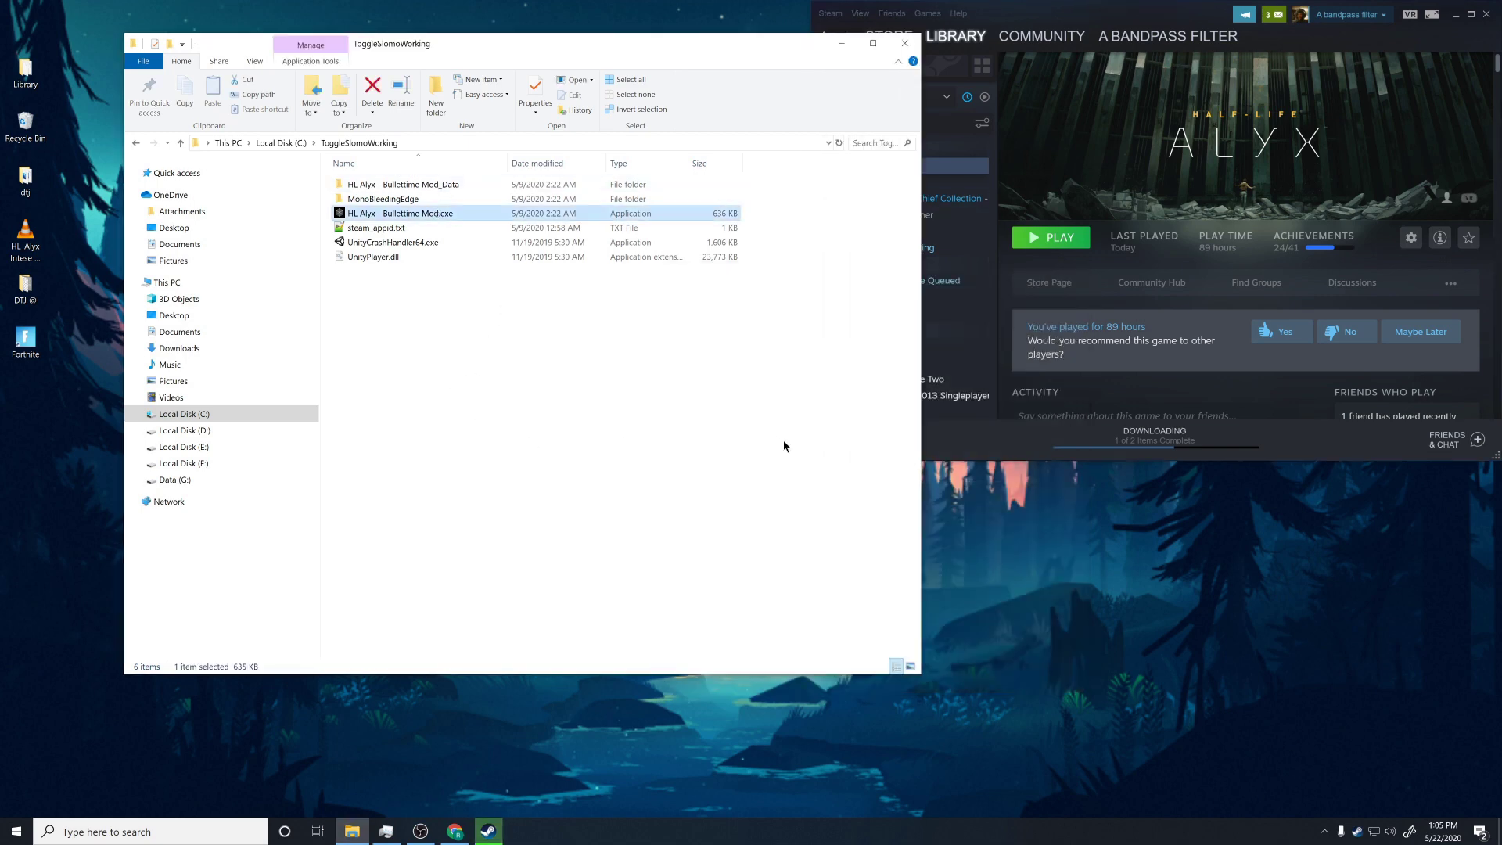
{"action": "double_click", "coordinate": [466, 218]}
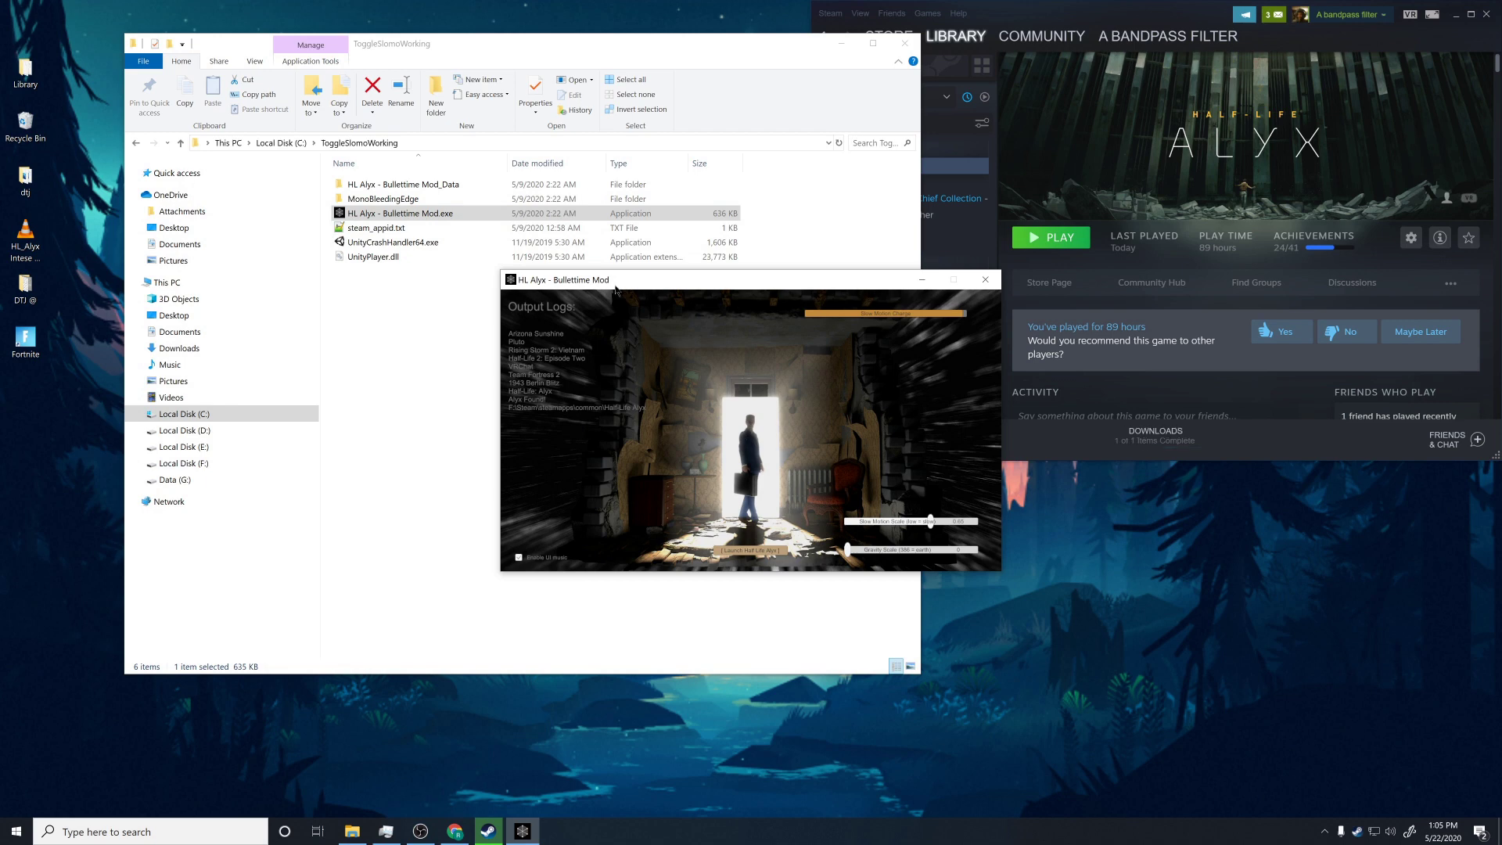
{"action": "left_click", "coordinate": [850, 38]}
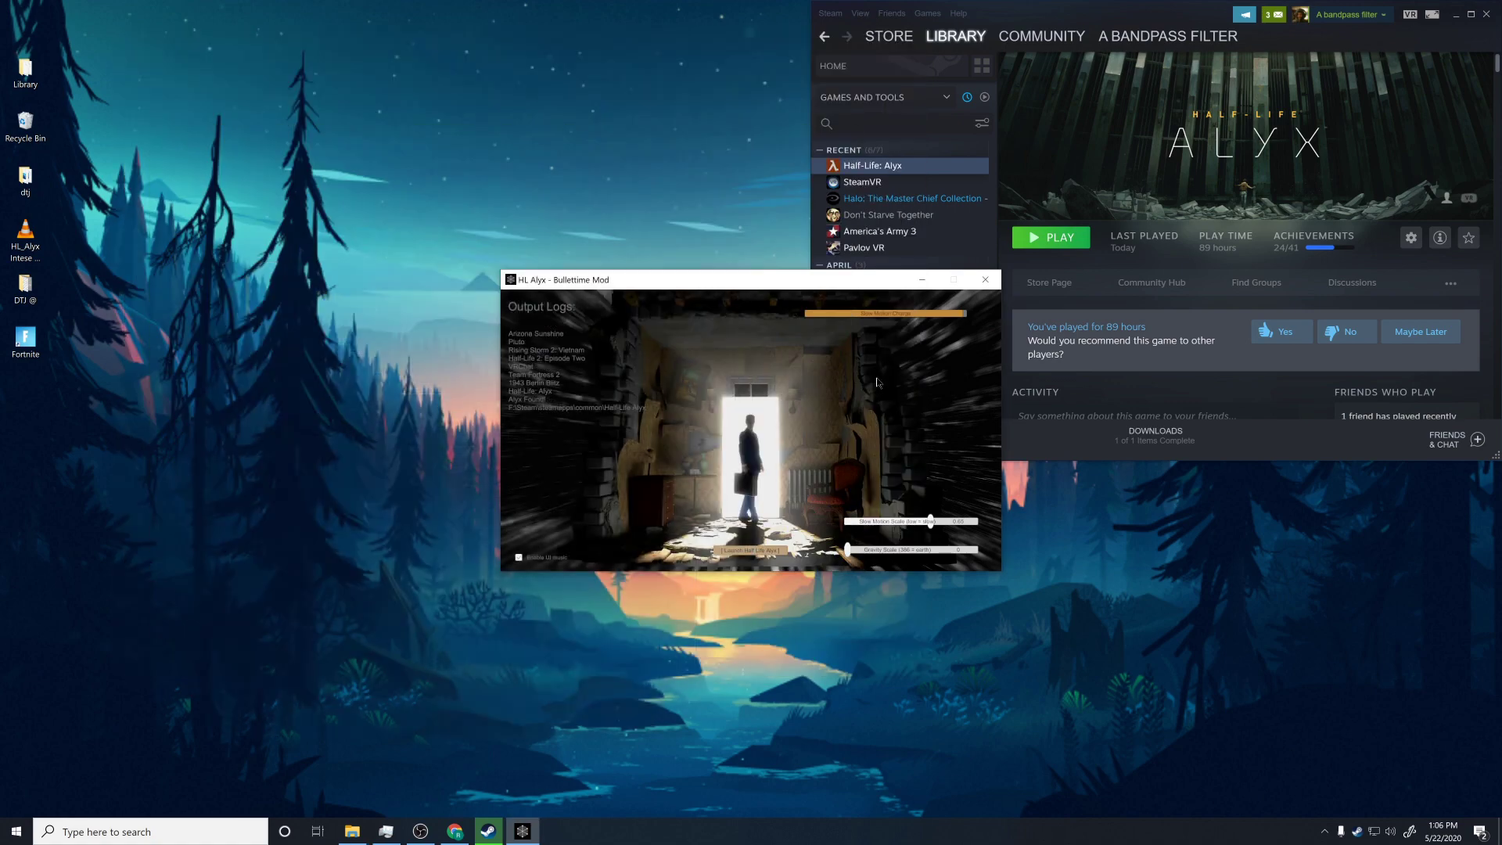
{"action": "left_click_drag", "start_coordinate": [808, 284], "coordinate": [544, 282]}
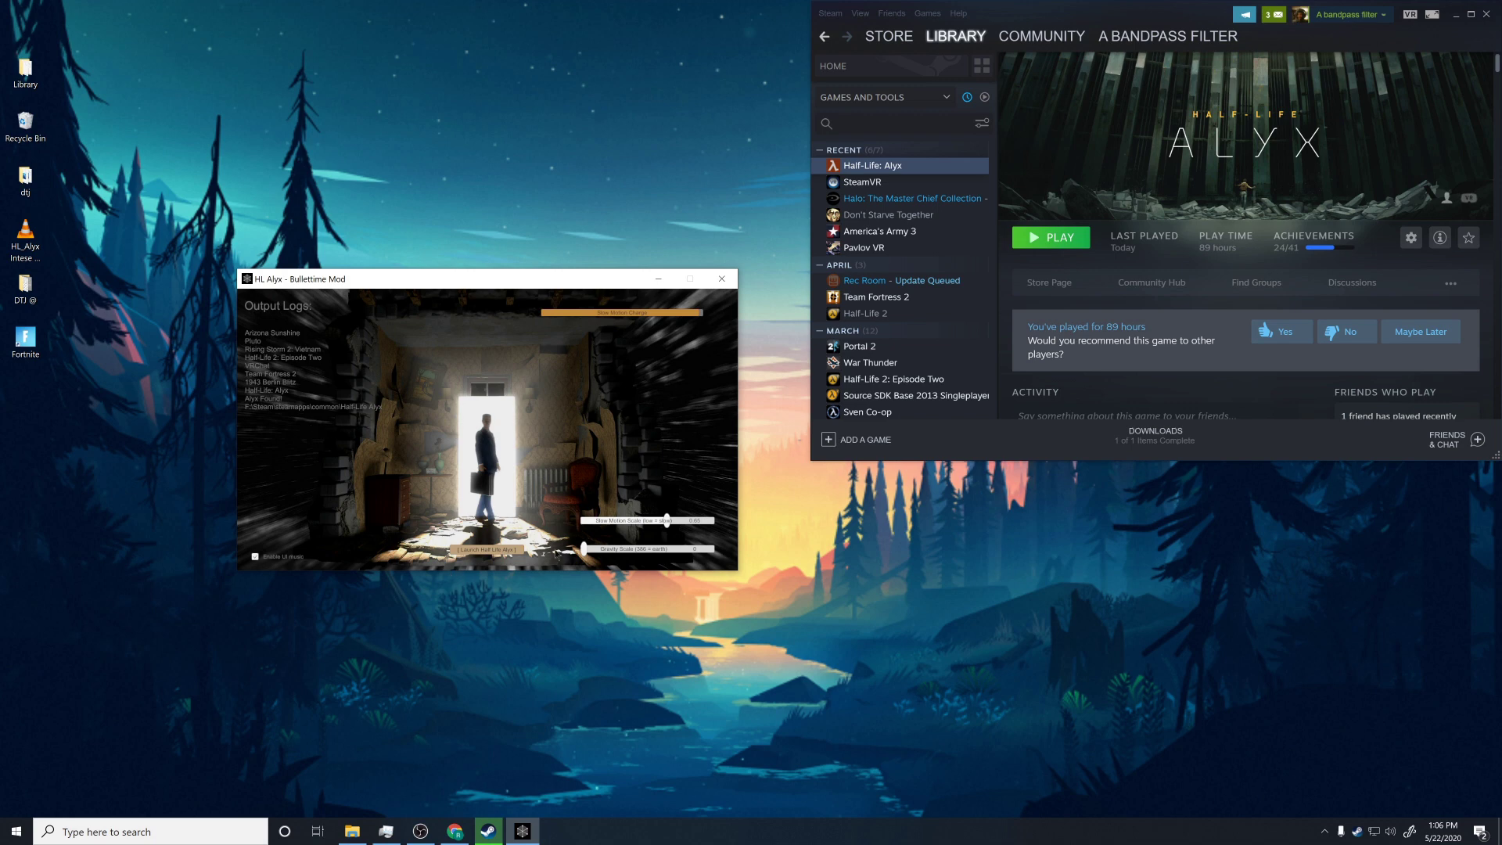
Step: Fine-tune the mod's slow motion scale, keep its gravity scale at the minimum, and lower the system volume to 52
{"action": "left_click_drag", "start_coordinate": [667, 521], "coordinate": [665, 521]}
{"action": "key", "text": "XF86AudioLowerVolume"}
{"action": "key", "text": "XF86AudioLowerVolume"}
{"action": "key", "text": "XF86AudioLowerVolume"}
{"action": "key", "text": "XF86AudioLowerVolume"}
{"action": "key", "text": "XF86AudioLowerVolume"}
{"action": "key", "text": "XF86AudioLowerVolume"}
{"action": "key", "text": "XF86AudioLowerVolume"}
{"action": "key", "text": "XF86AudioLowerVolume"}
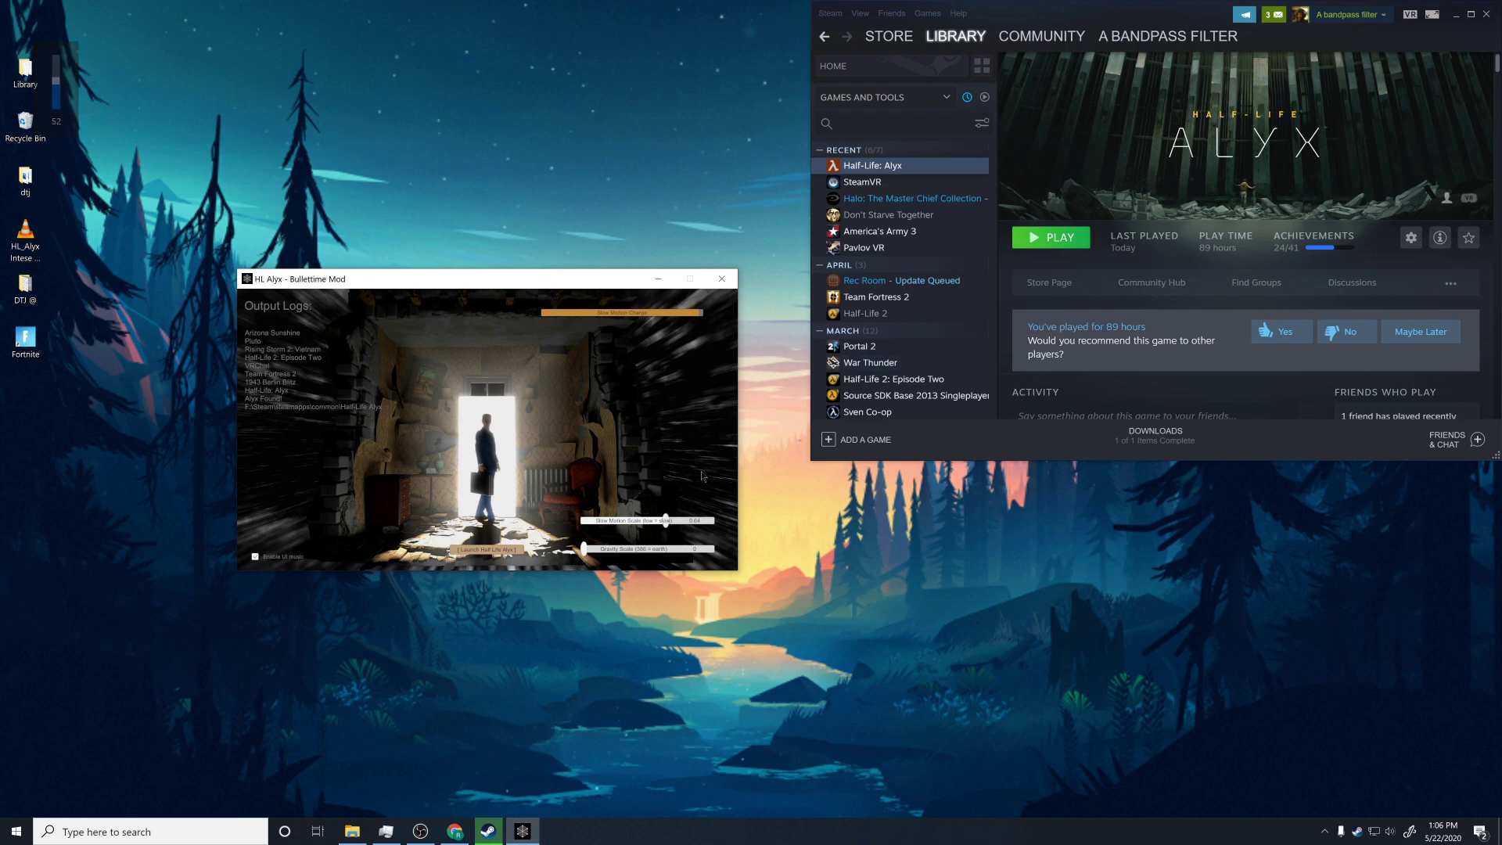
{"action": "mouse_move", "coordinate": [665, 524]}
{"action": "left_mouse_down"}
{"action": "mouse_move", "coordinate": [702, 527]}
{"action": "mouse_move", "coordinate": [604, 525]}
{"action": "mouse_move", "coordinate": [667, 525]}
{"action": "left_mouse_up"}
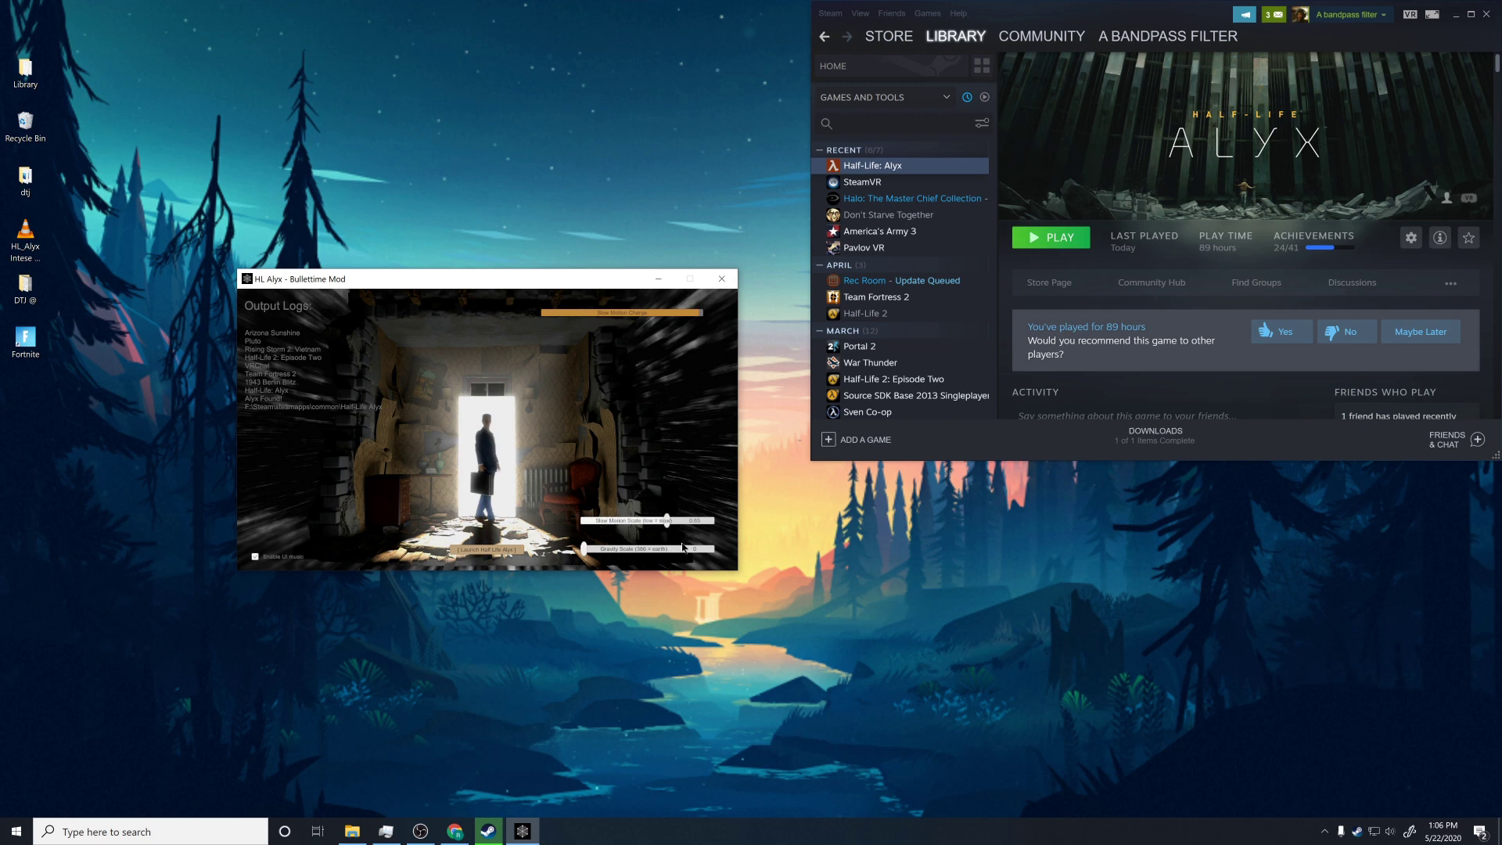
{"action": "mouse_move", "coordinate": [584, 548]}
{"action": "left_mouse_down"}
{"action": "mouse_move", "coordinate": [724, 553]}
{"action": "mouse_move", "coordinate": [575, 553]}
{"action": "left_mouse_up"}
Step: Launch Half-Life: Alyx from the Bullettime Mod window, close the TurnSignal window and bring the Steam library to the front
{"action": "left_click", "coordinate": [489, 552]}
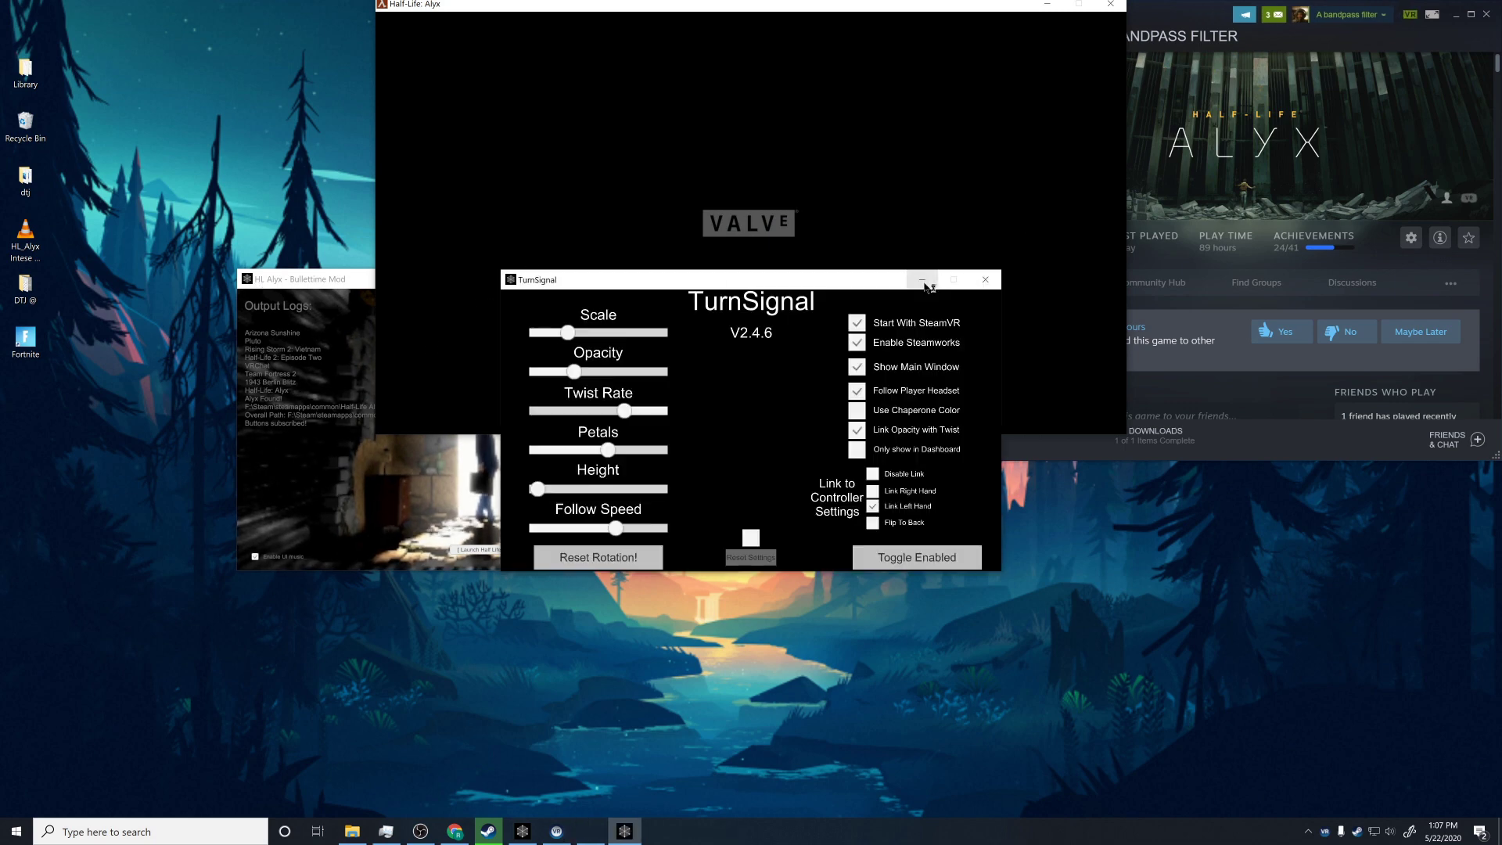
{"action": "left_click", "coordinate": [982, 284]}
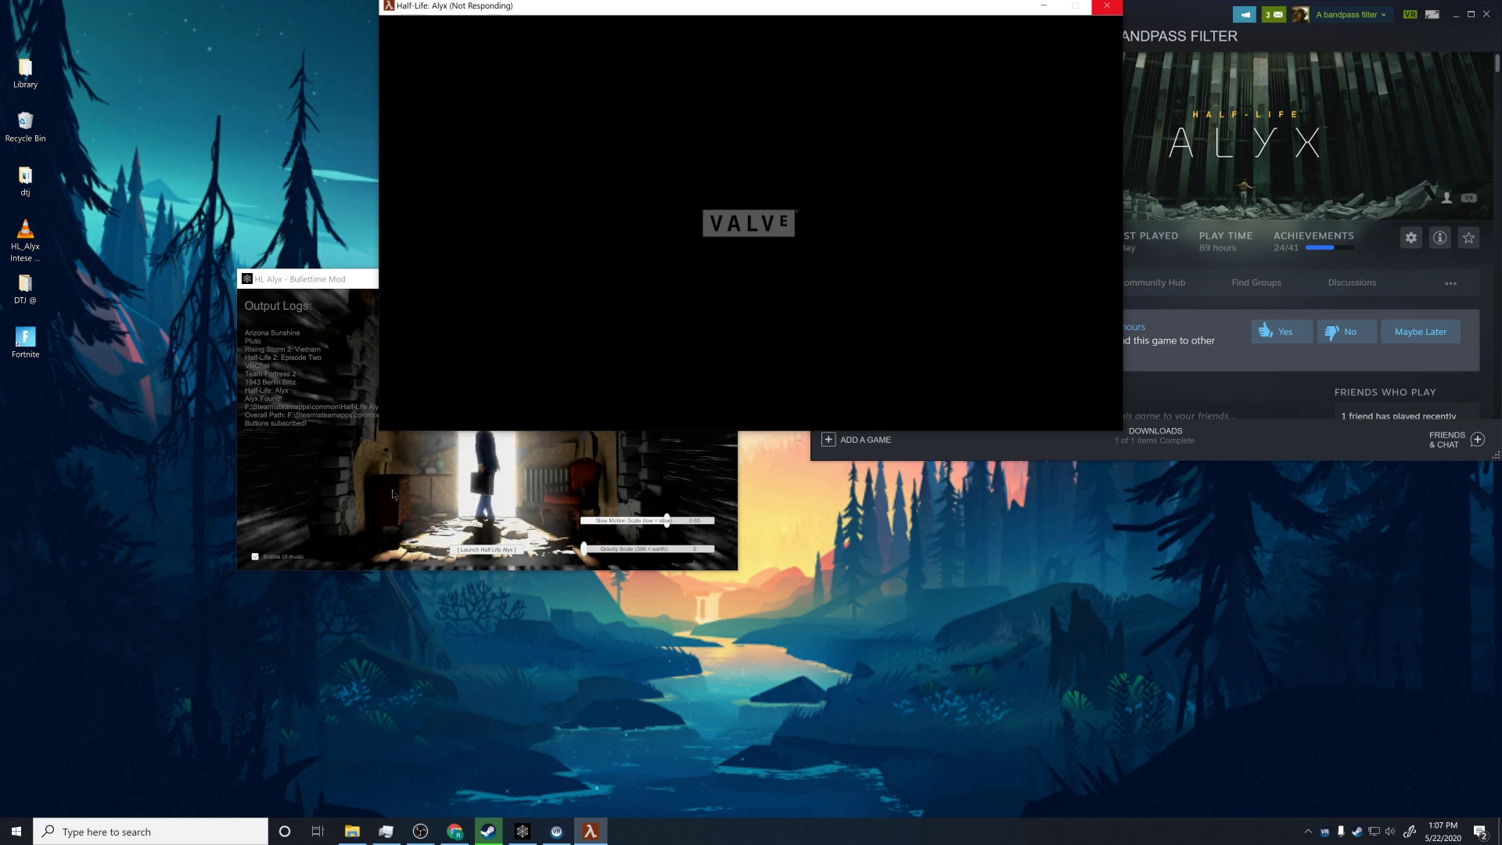
{"action": "left_click", "coordinate": [1068, 448]}
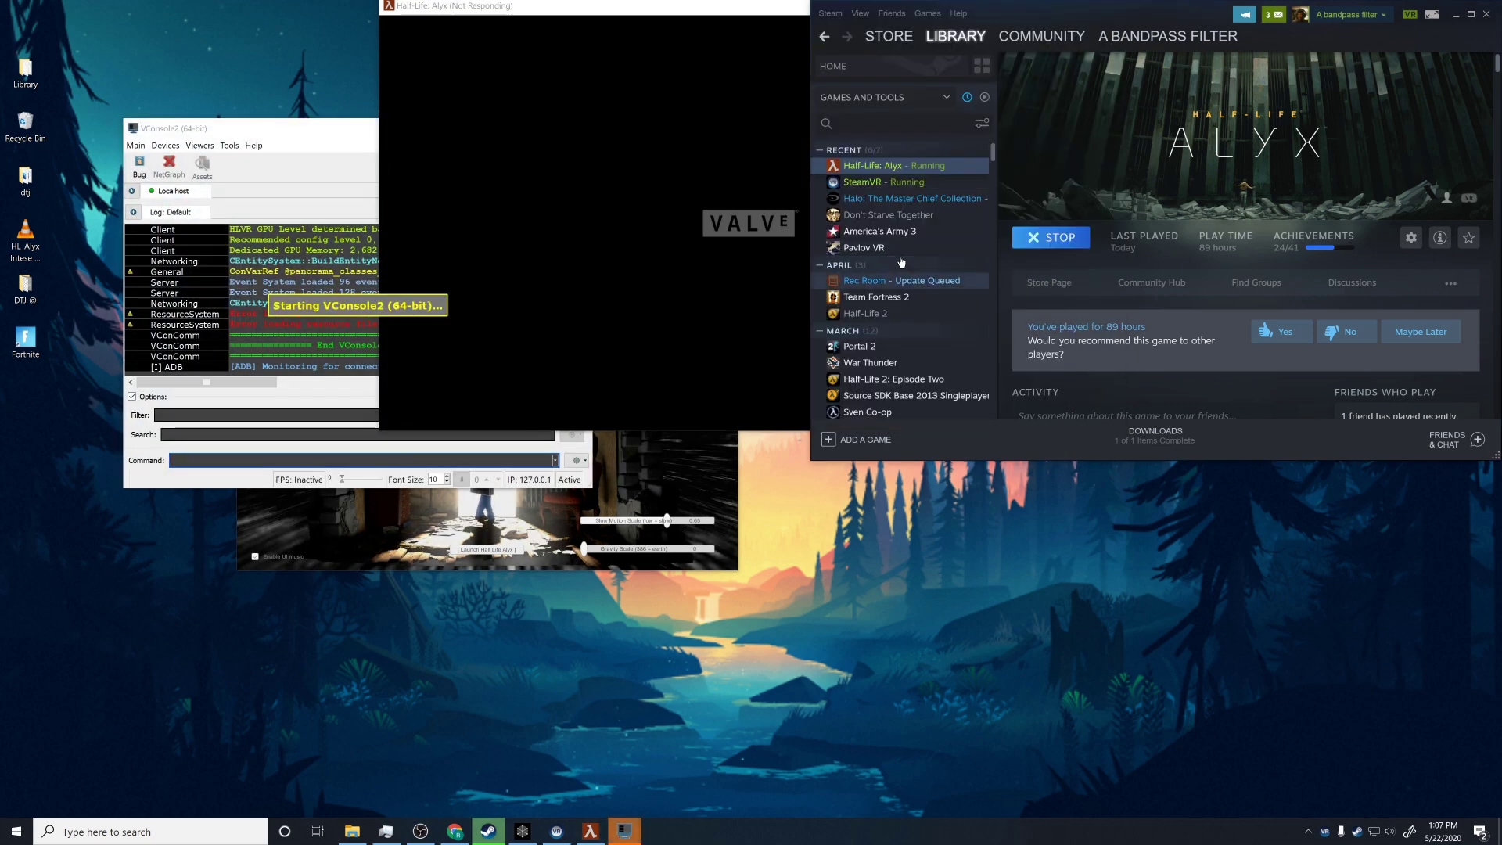
Step: Bring the VConsole2 and Bullettime Mod windows forward and raise the Half-Life: Alyx game window above Steam
{"action": "right_click", "coordinate": [864, 174]}
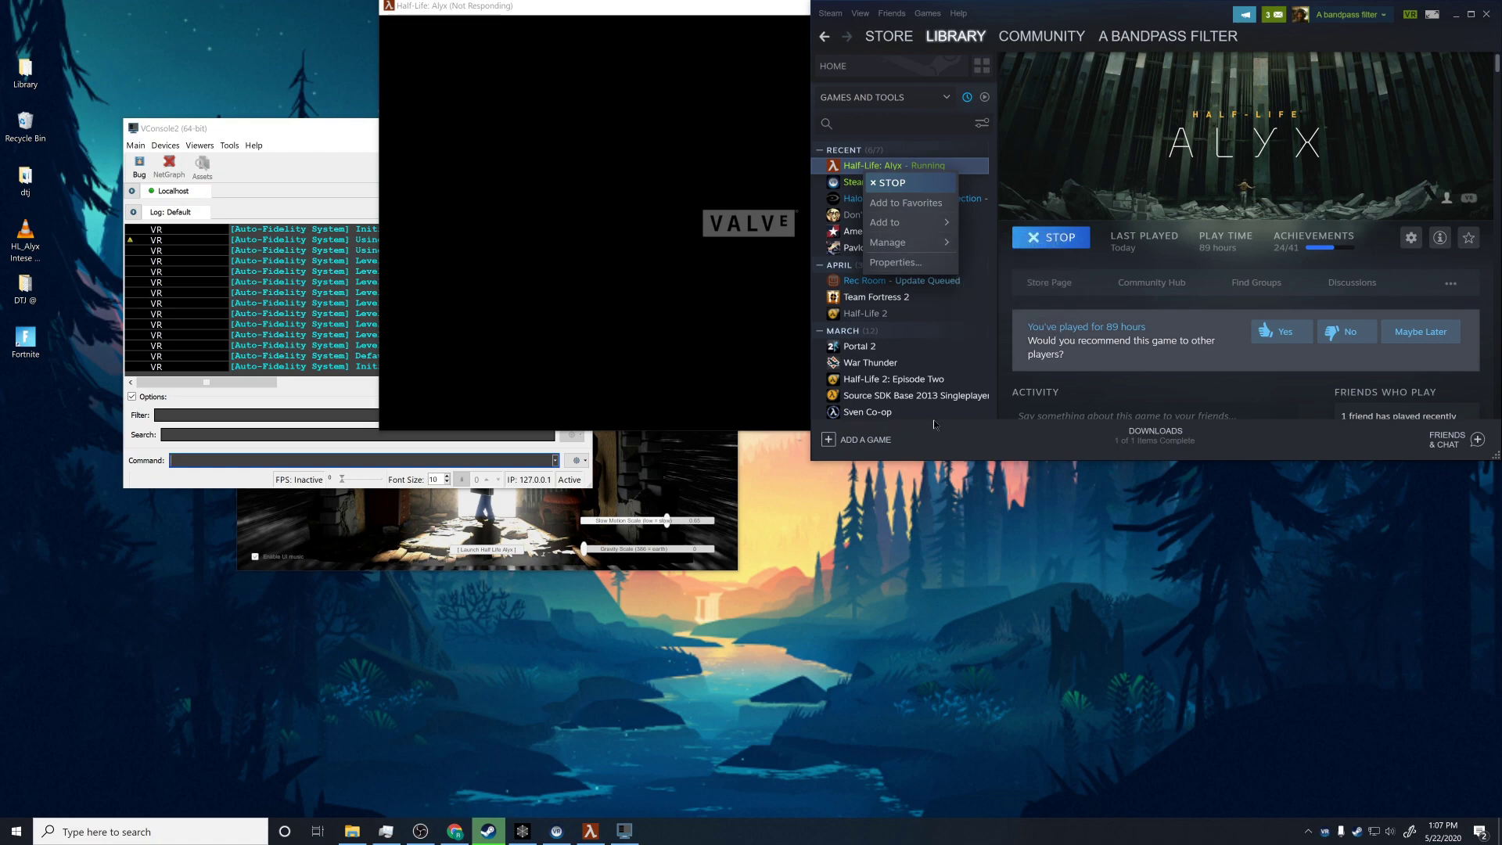
{"action": "left_click", "coordinate": [239, 396]}
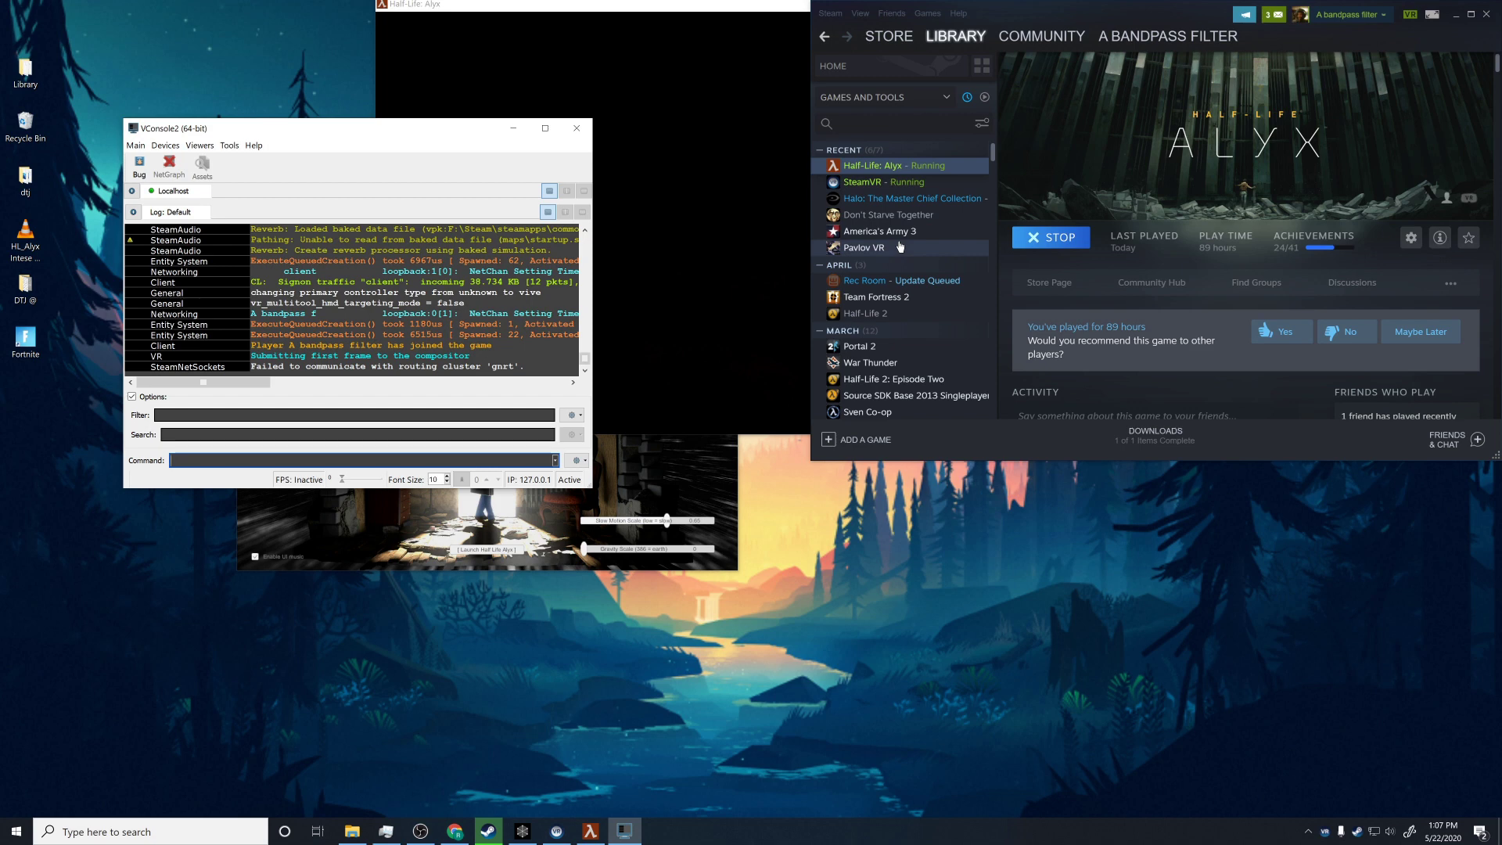
{"action": "left_click", "coordinate": [537, 839]}
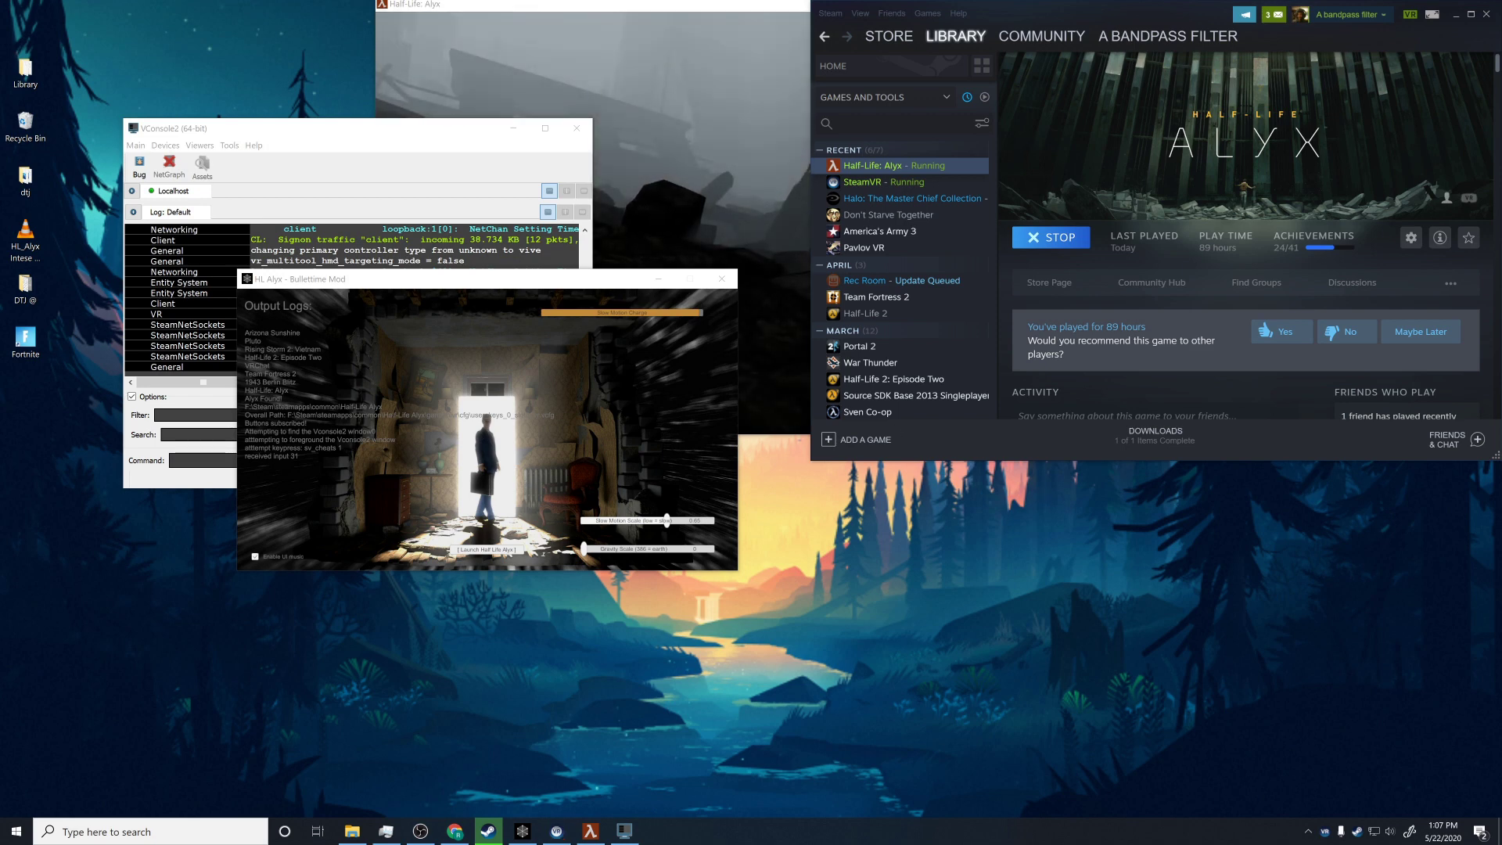
{"action": "key", "text": "BackSpace"}
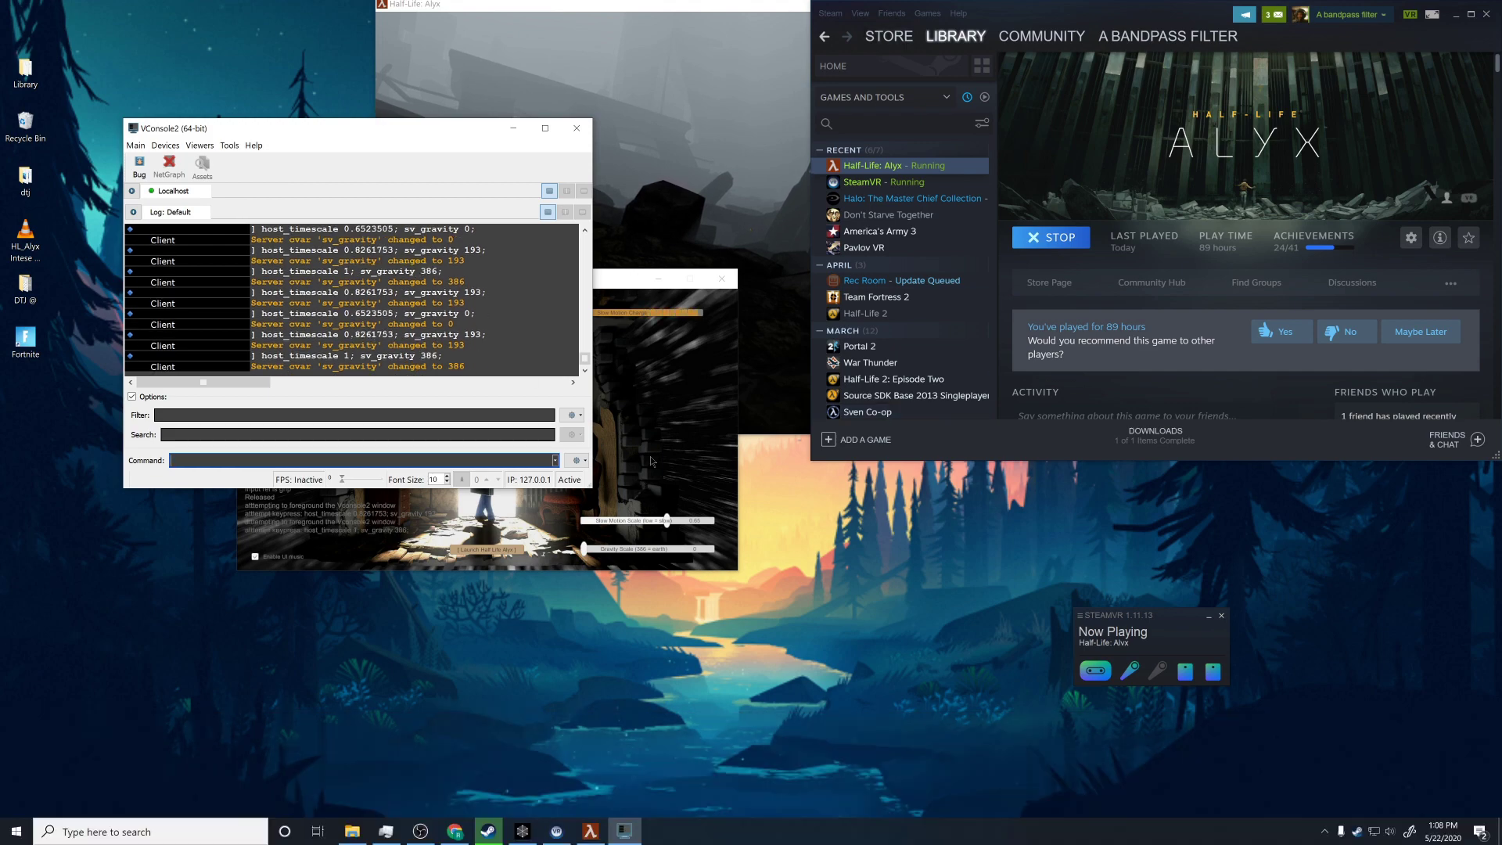
{"action": "left_click", "coordinate": [619, 518]}
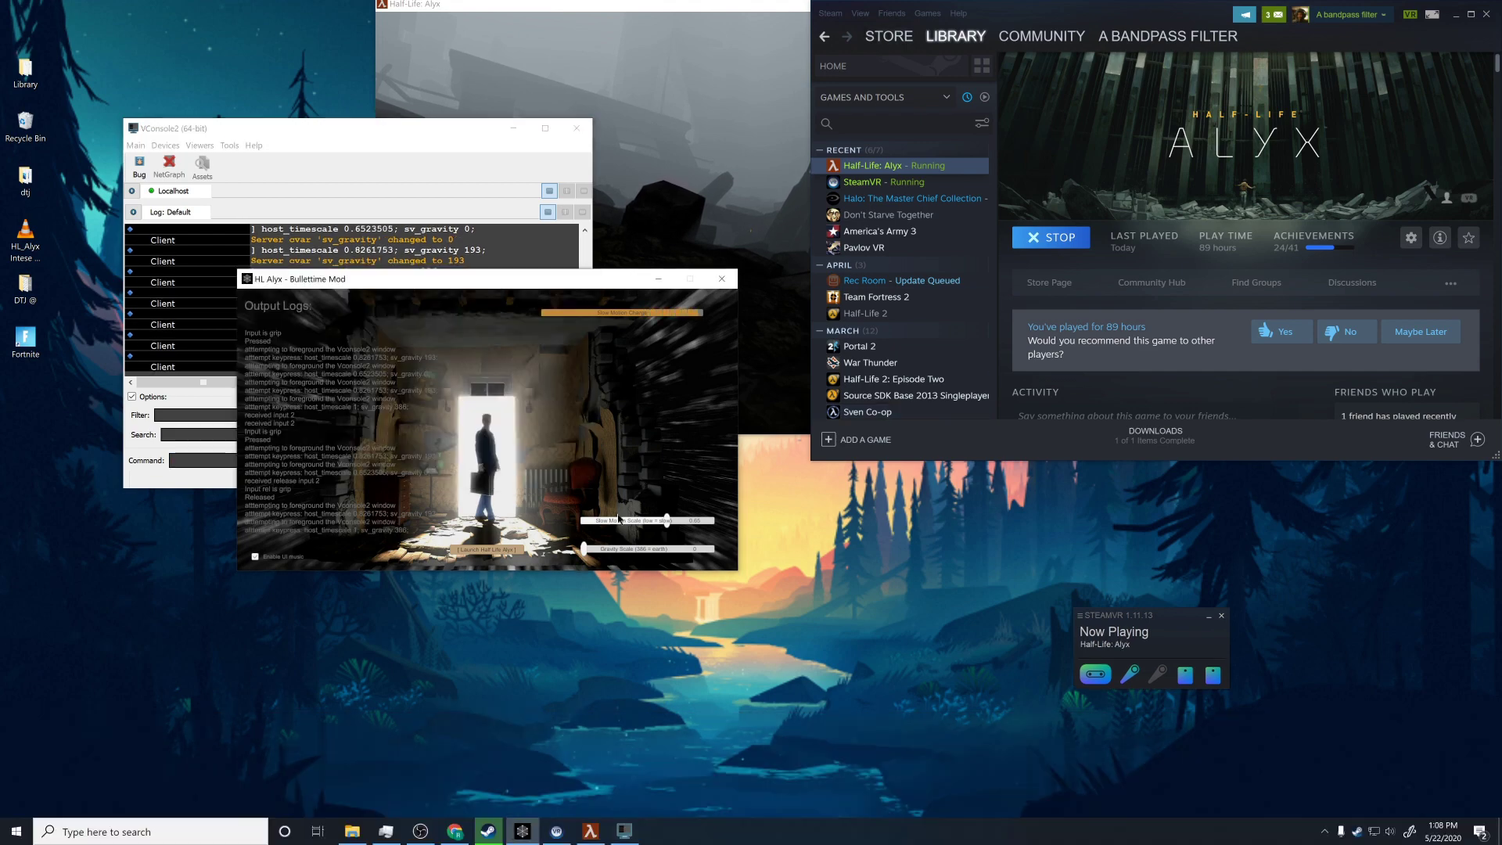
{"action": "left_click", "coordinate": [690, 159]}
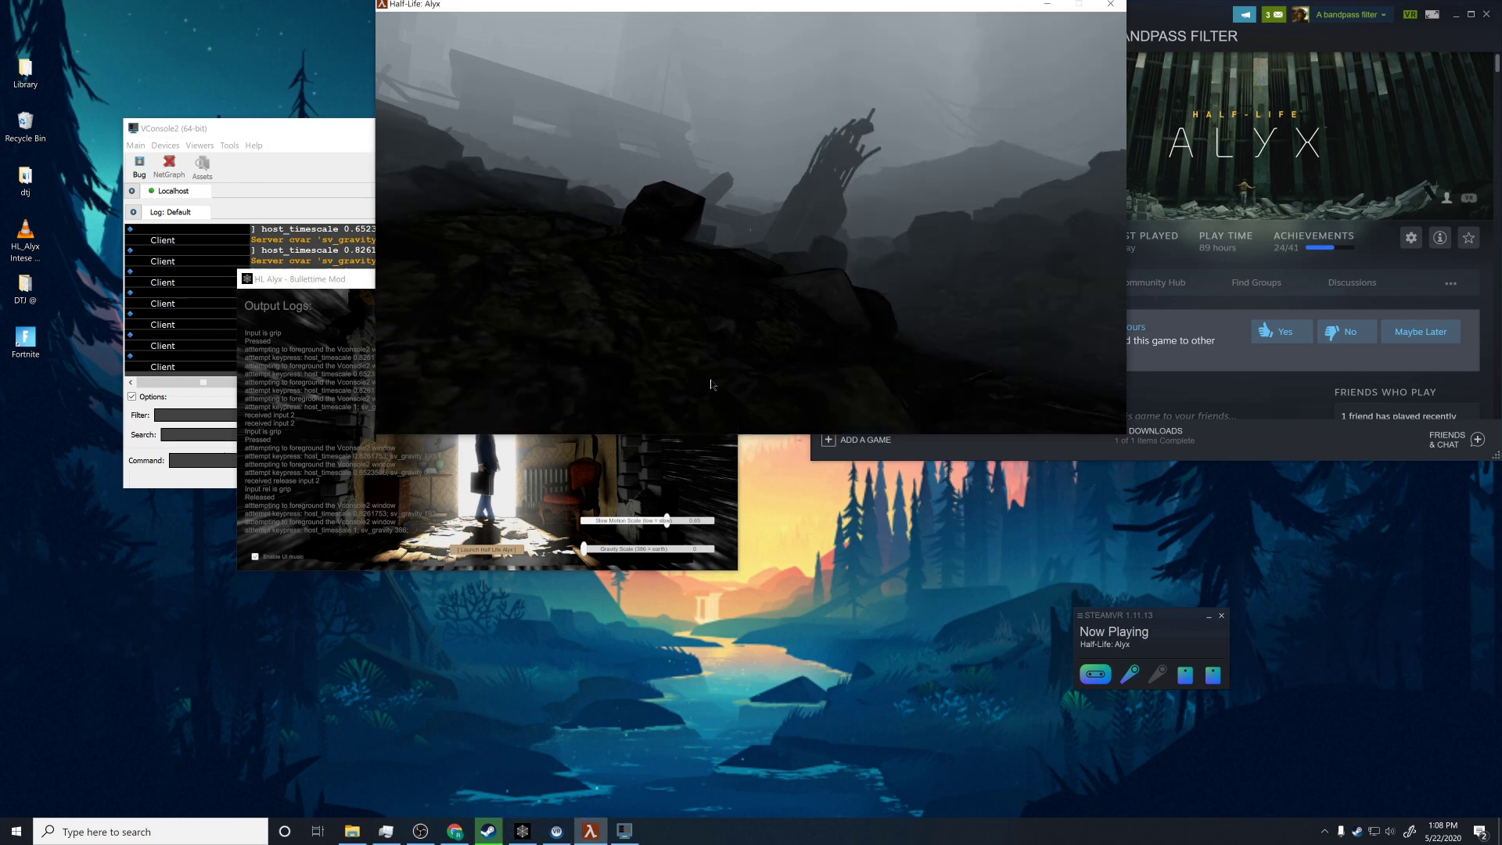
{"action": "right_click", "coordinate": [1390, 831]}
{"action": "mouse_move", "coordinate": [1381, 797]}
{"action": "left_click", "coordinate": [1375, 695]}
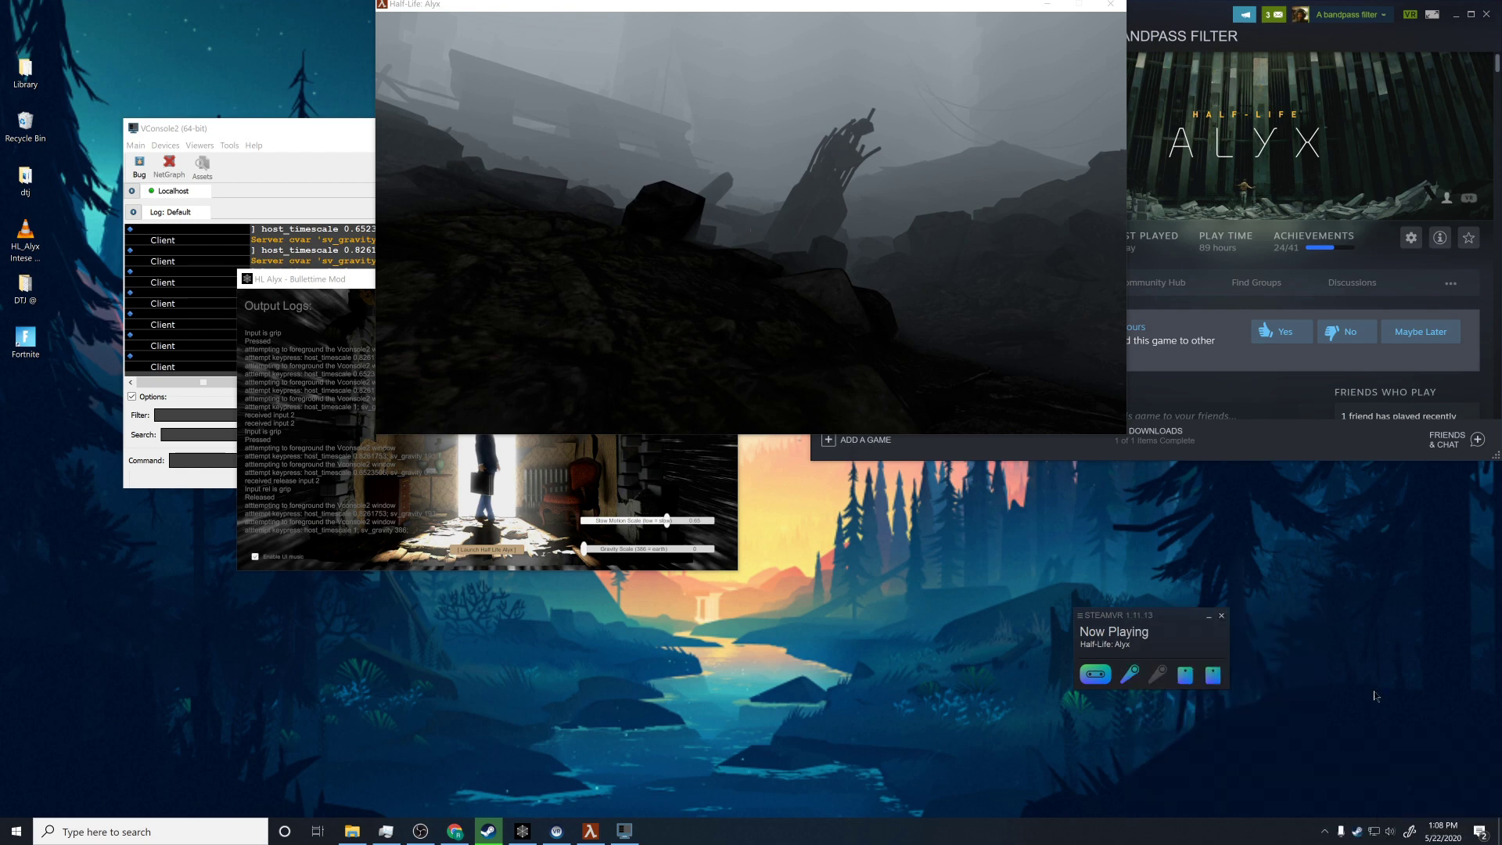
Step: Move the Bullettime Mod window down so its output logs and the VConsole2 log are both in view
{"action": "left_click", "coordinate": [356, 478]}
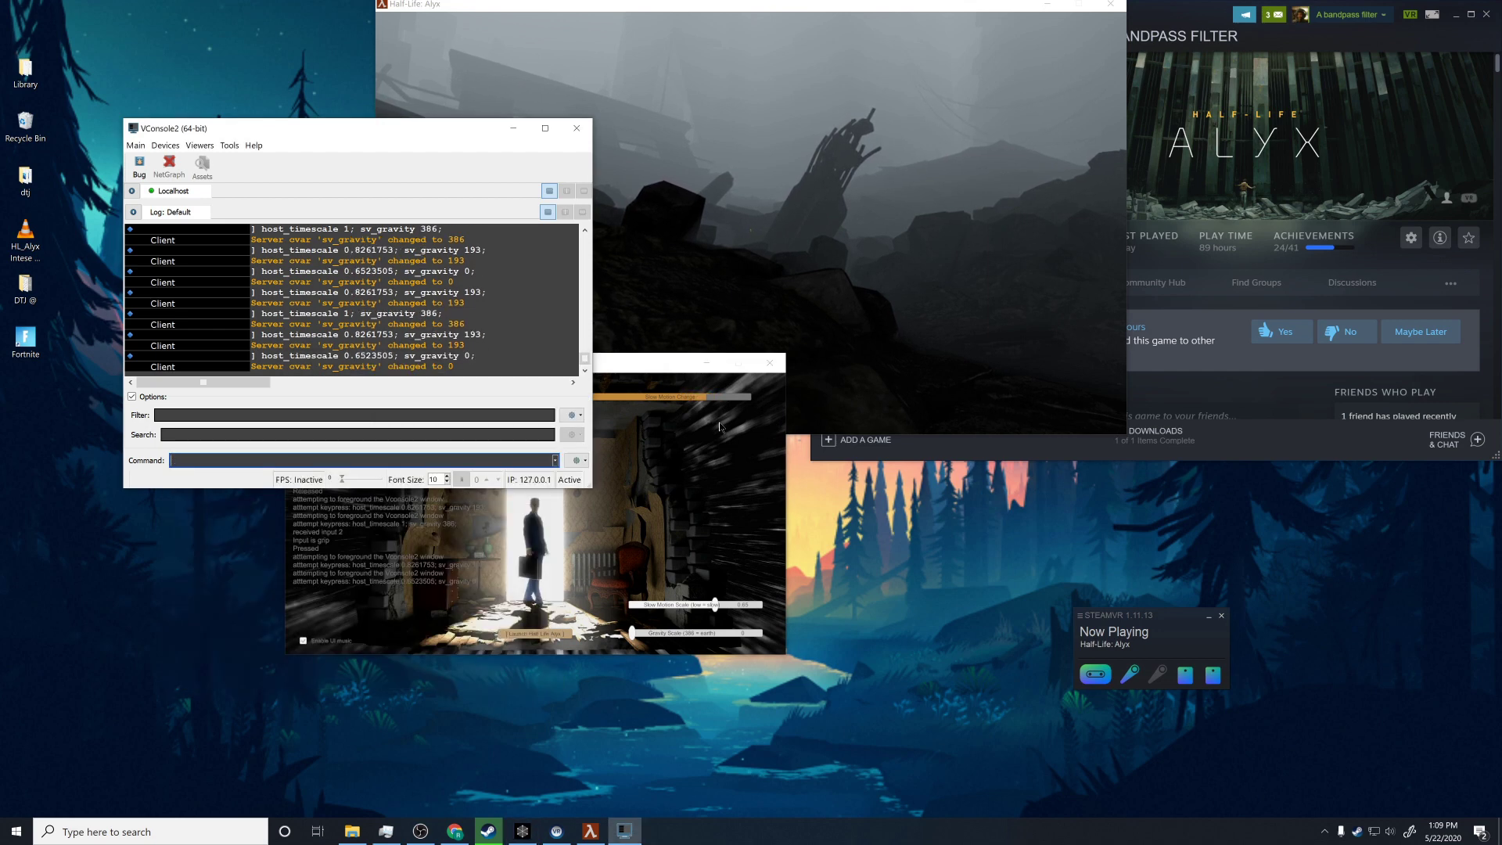
{"action": "left_click_drag", "start_coordinate": [654, 377], "coordinate": [702, 420]}
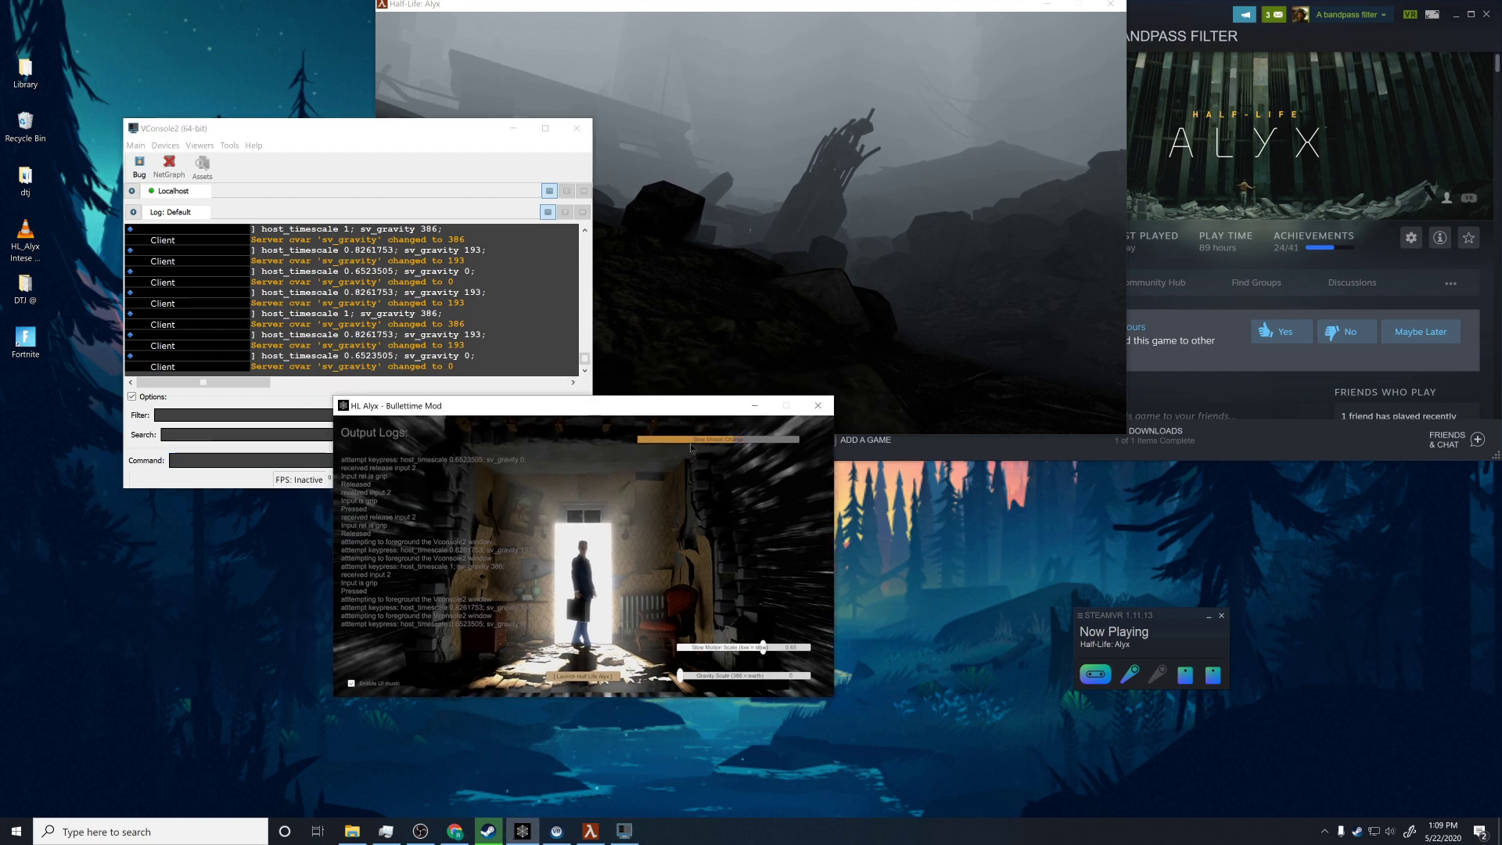